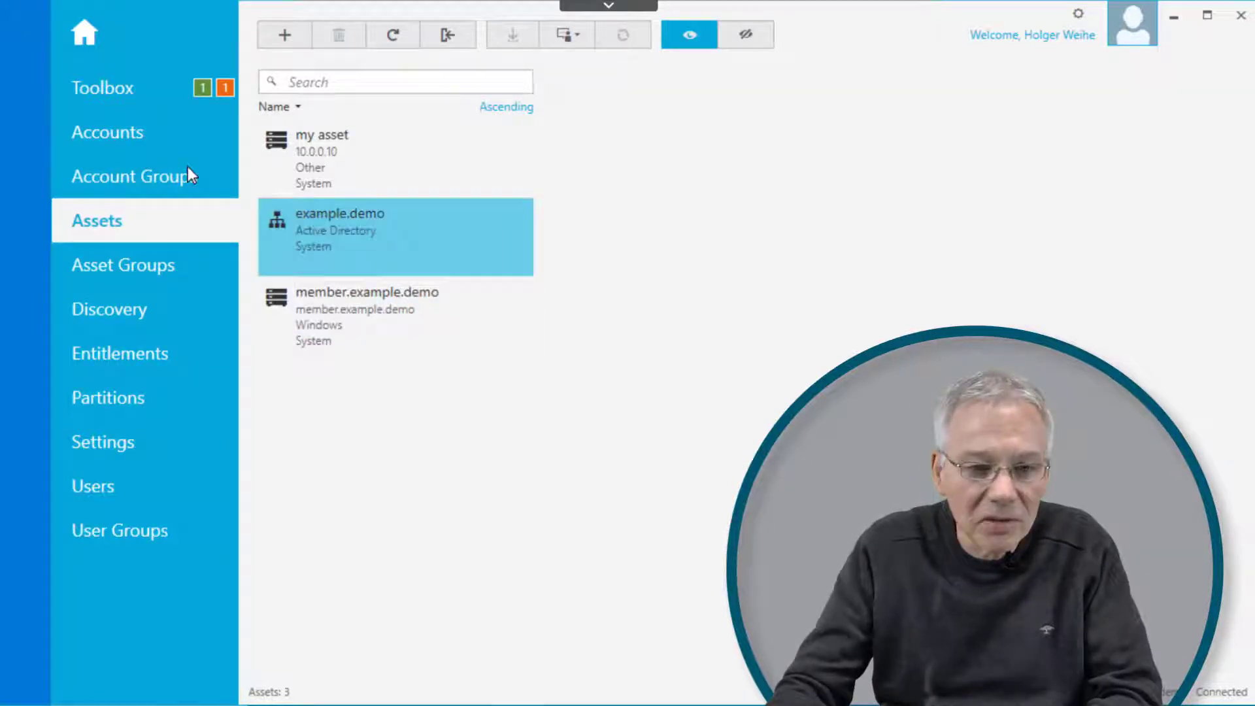
- Switch from the assets list to the Accounts page showing the three managed accounts
click(107, 138)
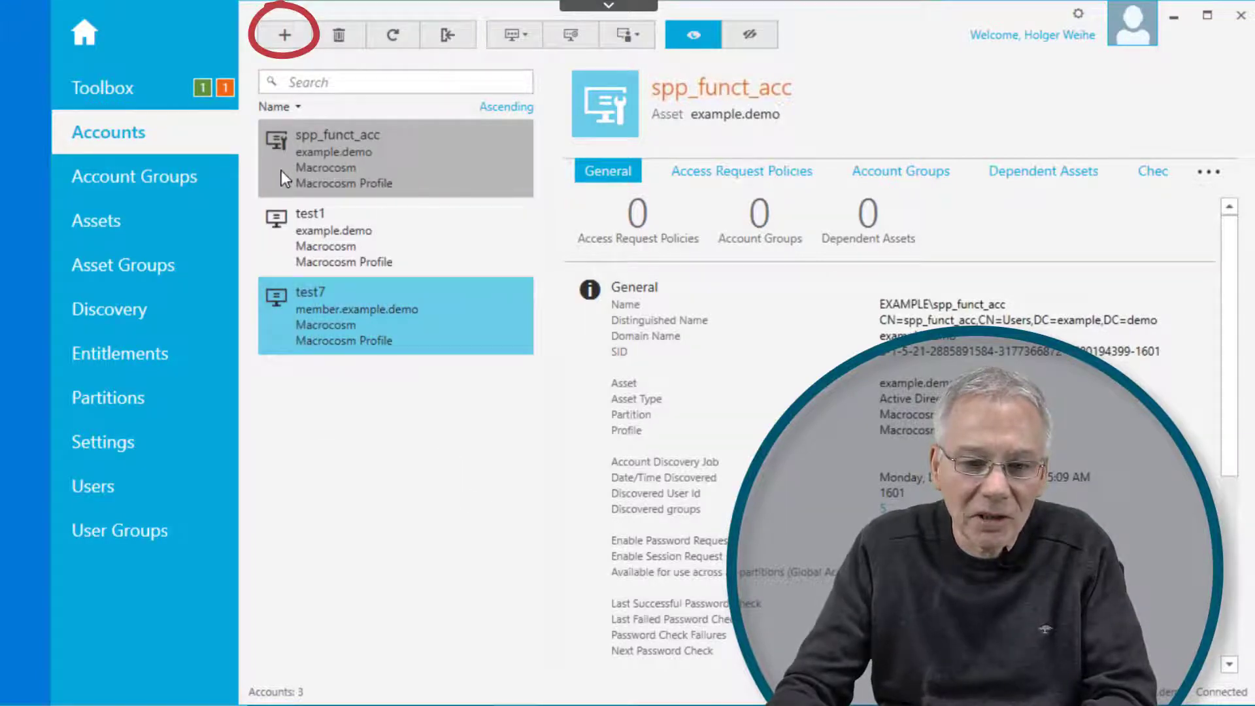
- Start a new account on the asset 'my asset' to get its account details form
click(283, 36)
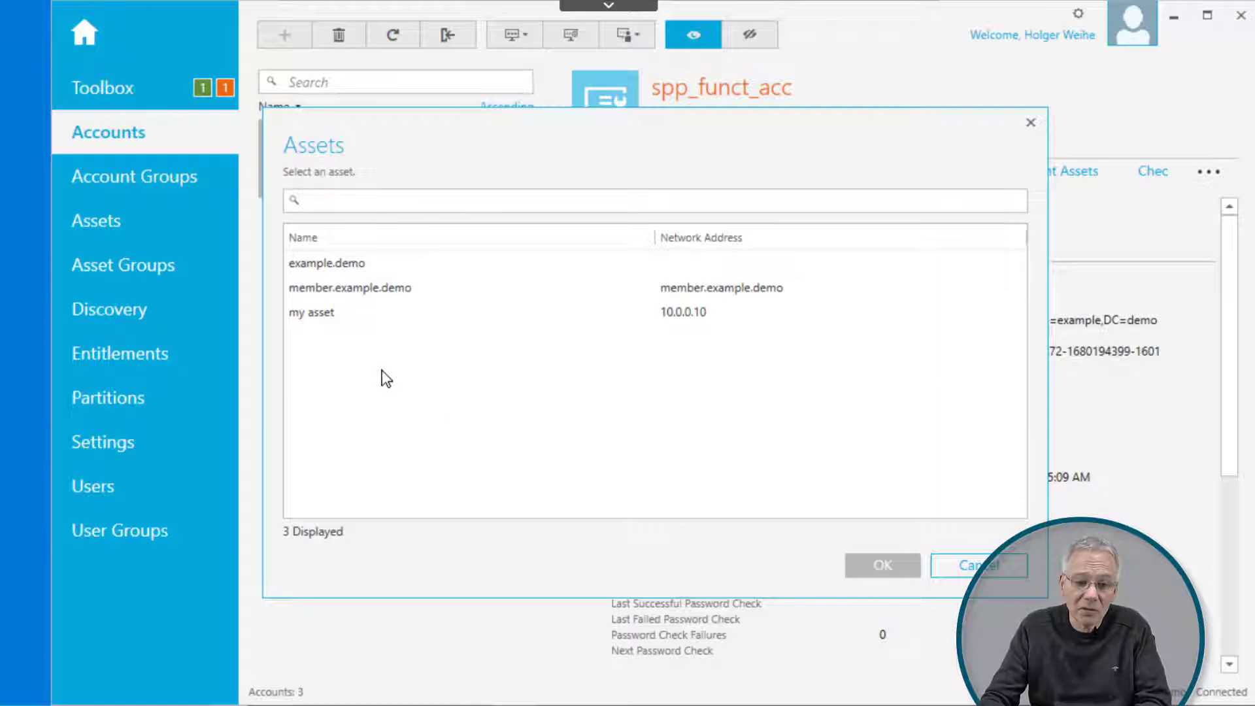
click(317, 323)
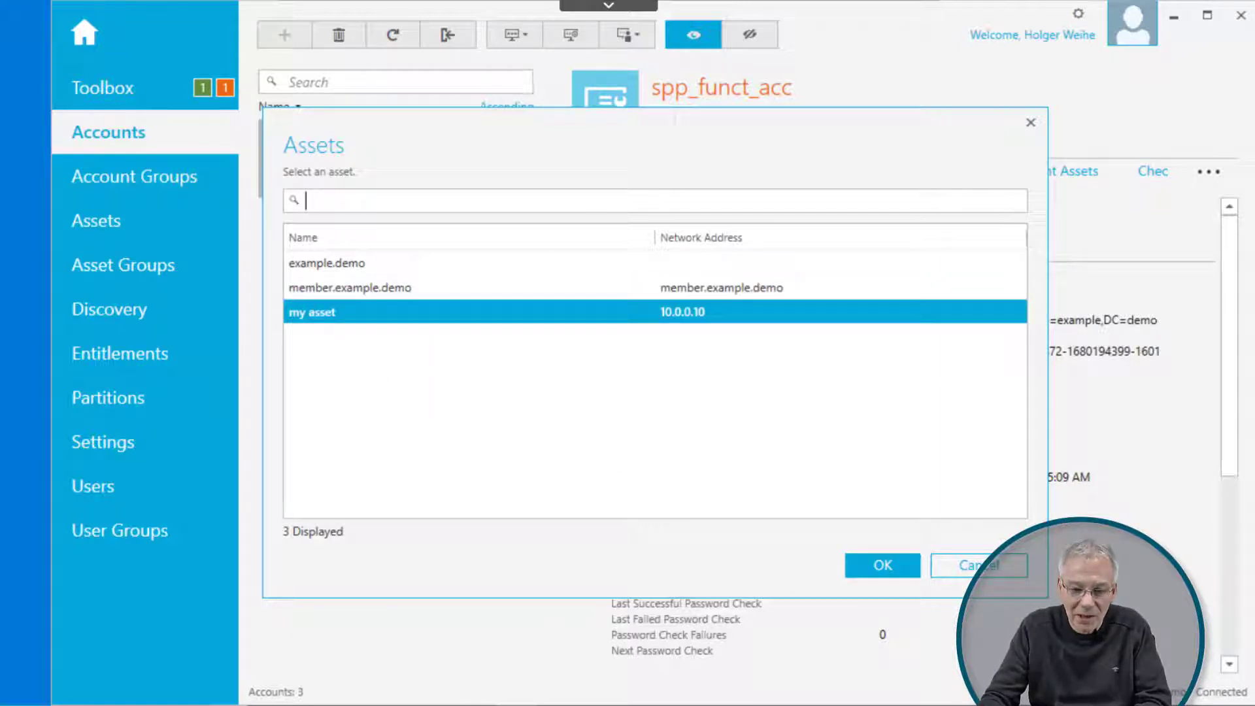
click(882, 565)
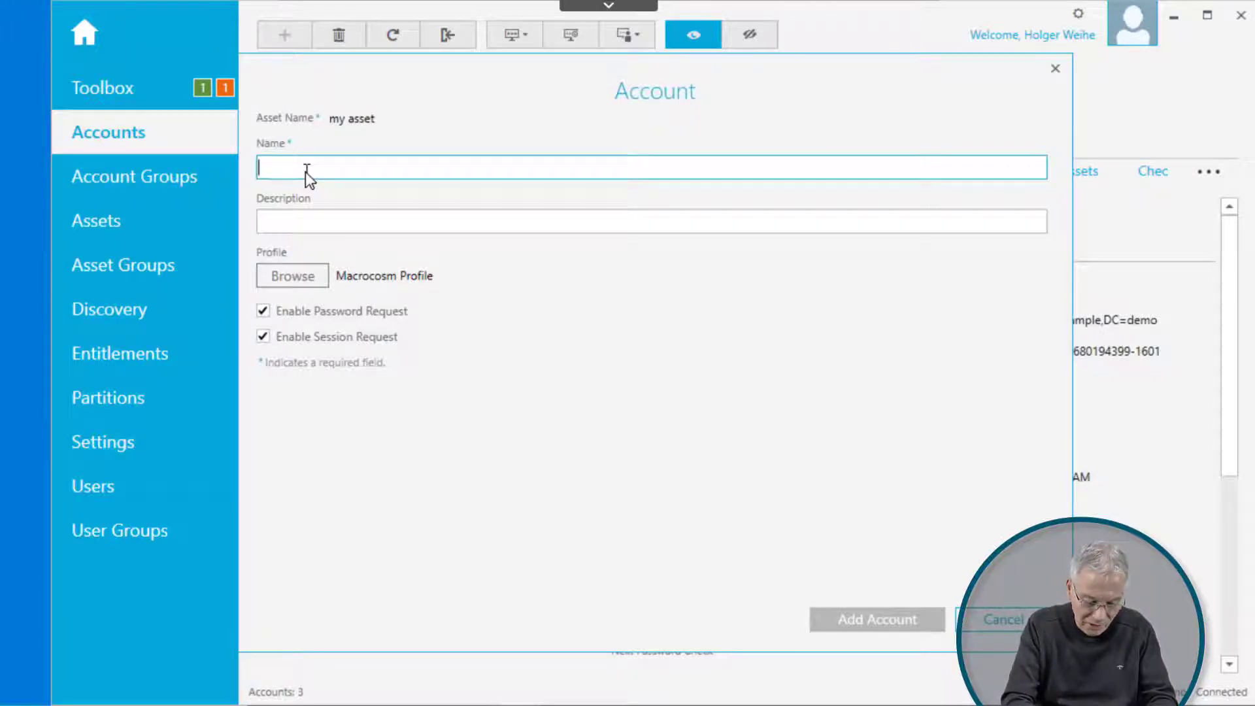
- Add the account 'my account' with session requests disabled, leaving only password requests
text(my account)
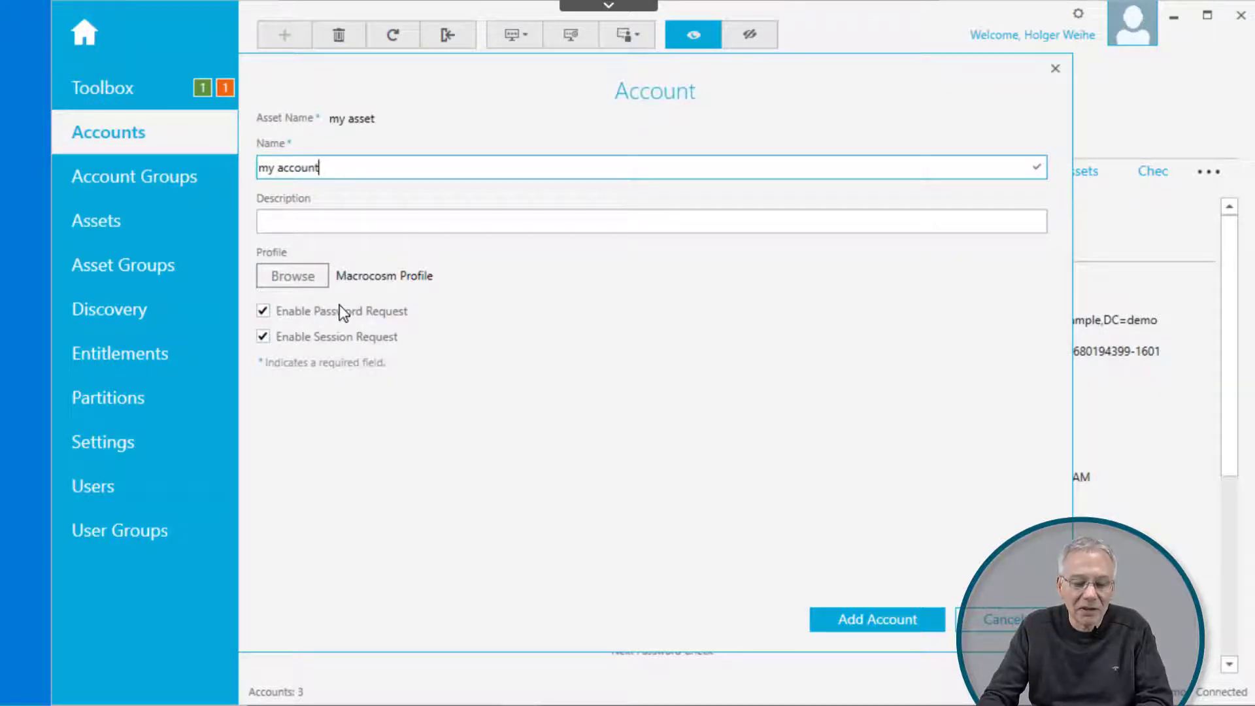
click(261, 311)
click(262, 336)
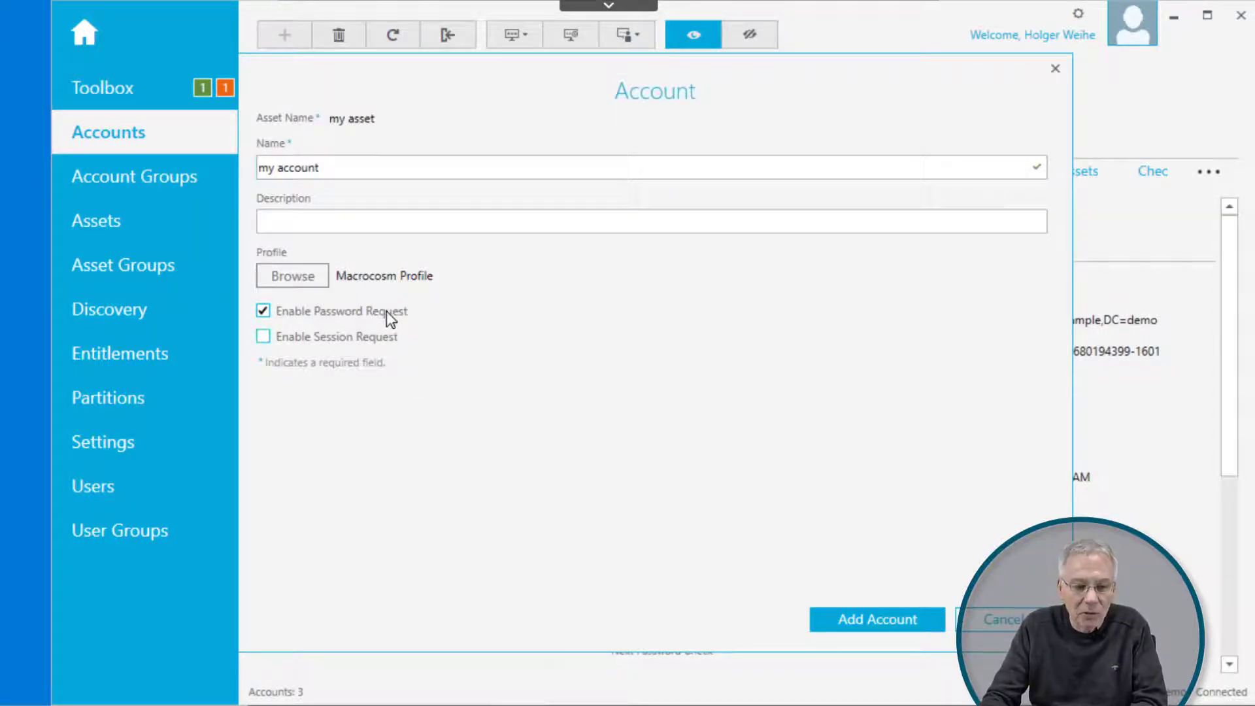
click(884, 620)
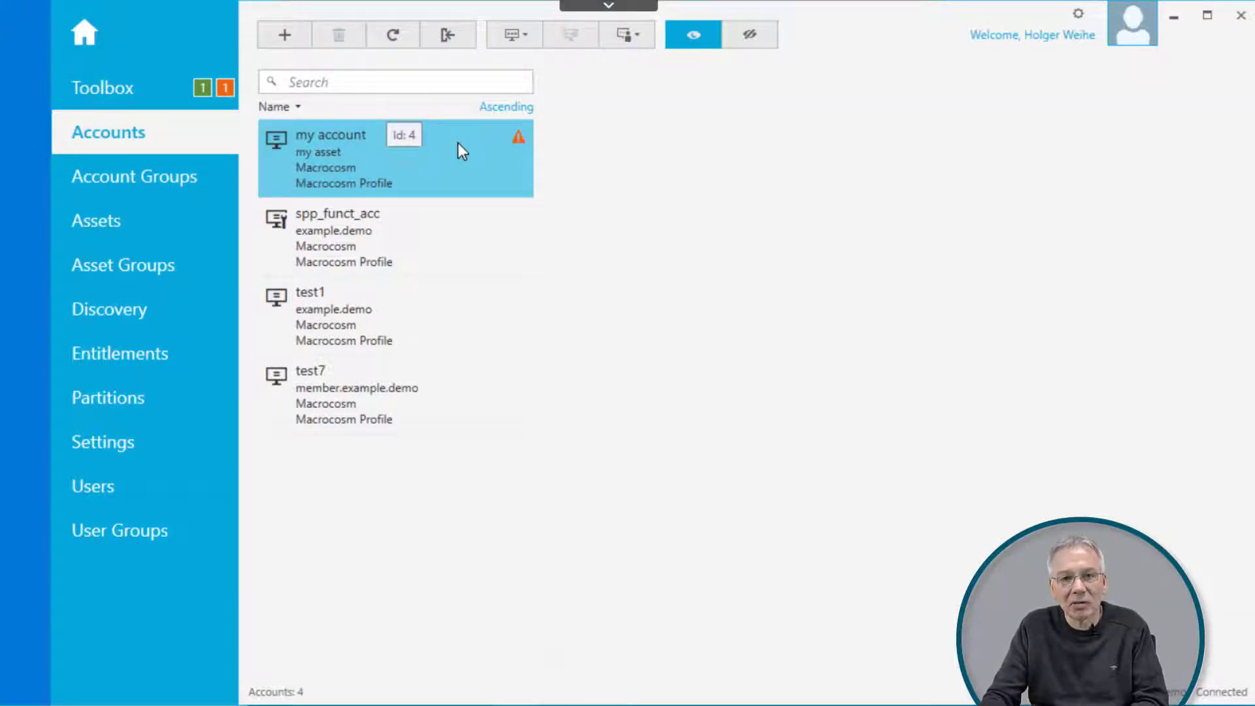
click(459, 218)
click(392, 379)
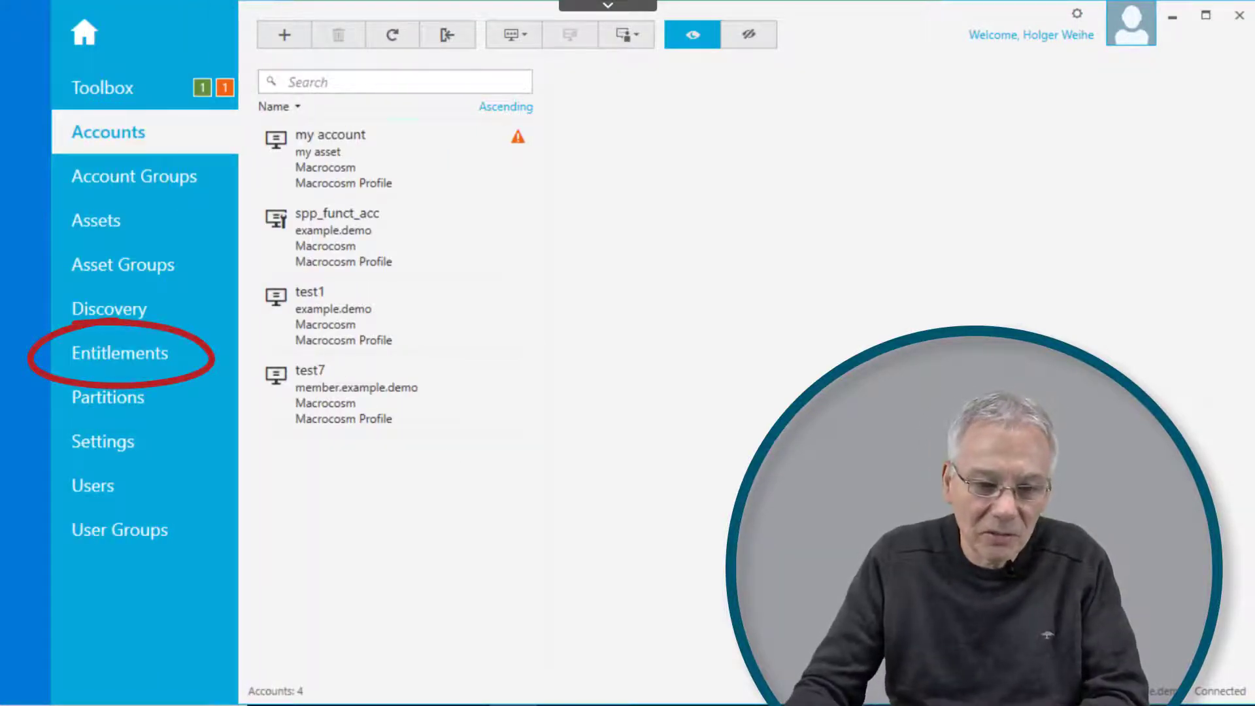
- Create an entitlement named 'Passwords', which is added with priority 2
click(102, 355)
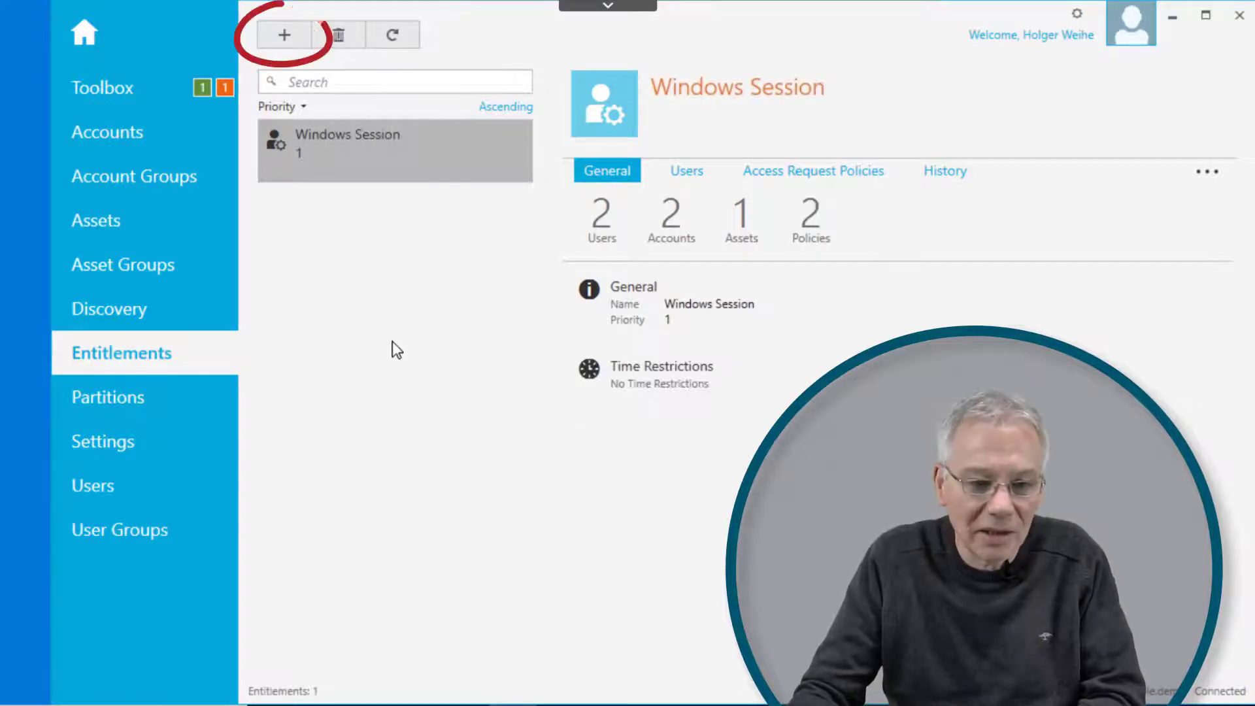
click(292, 44)
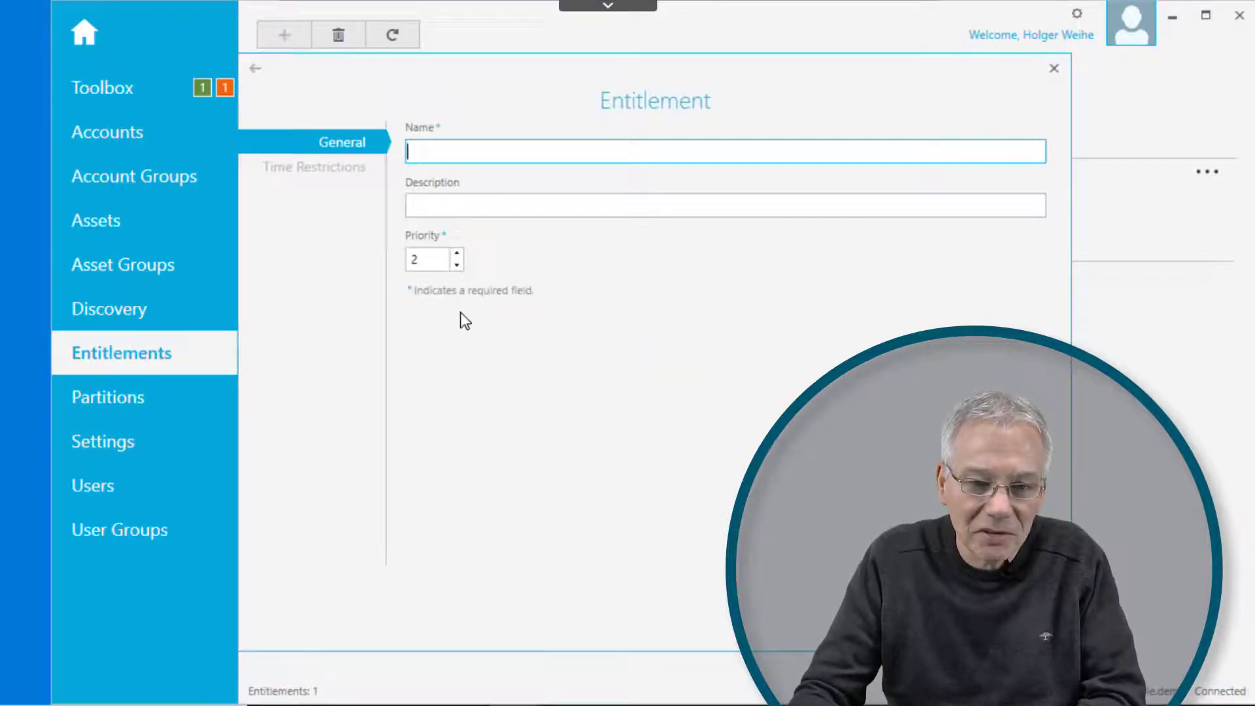
text(Passwords)
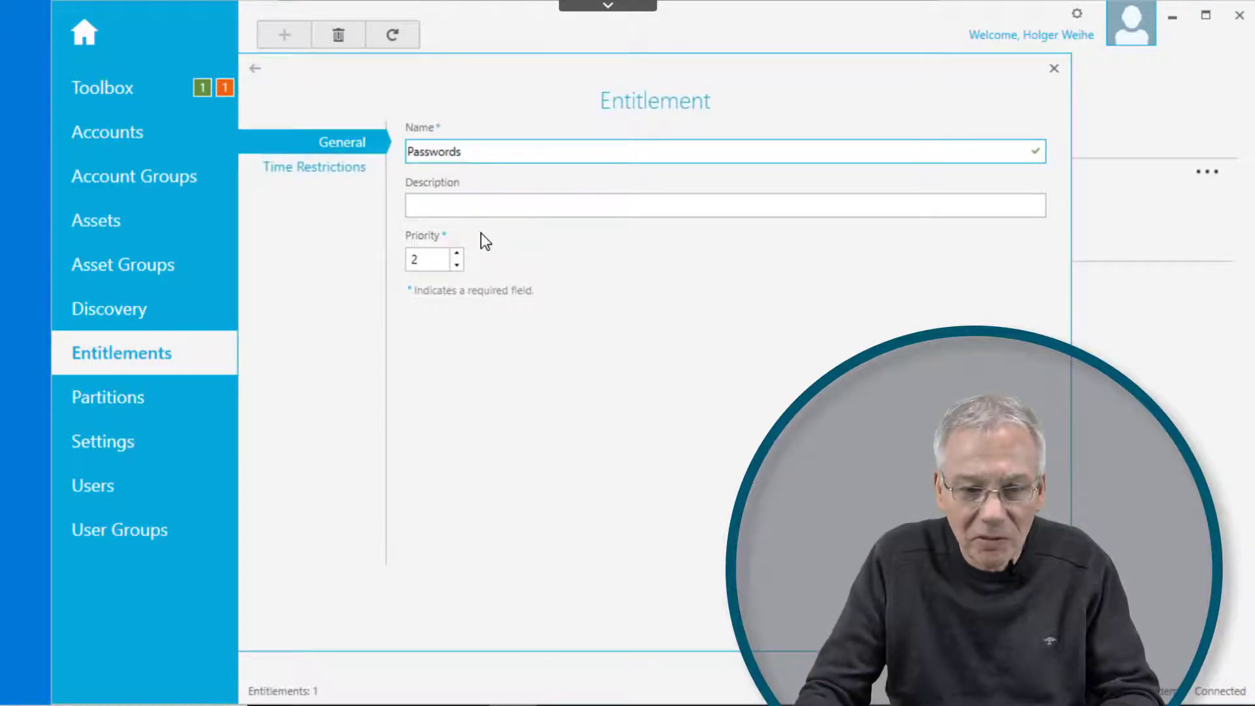
click(343, 171)
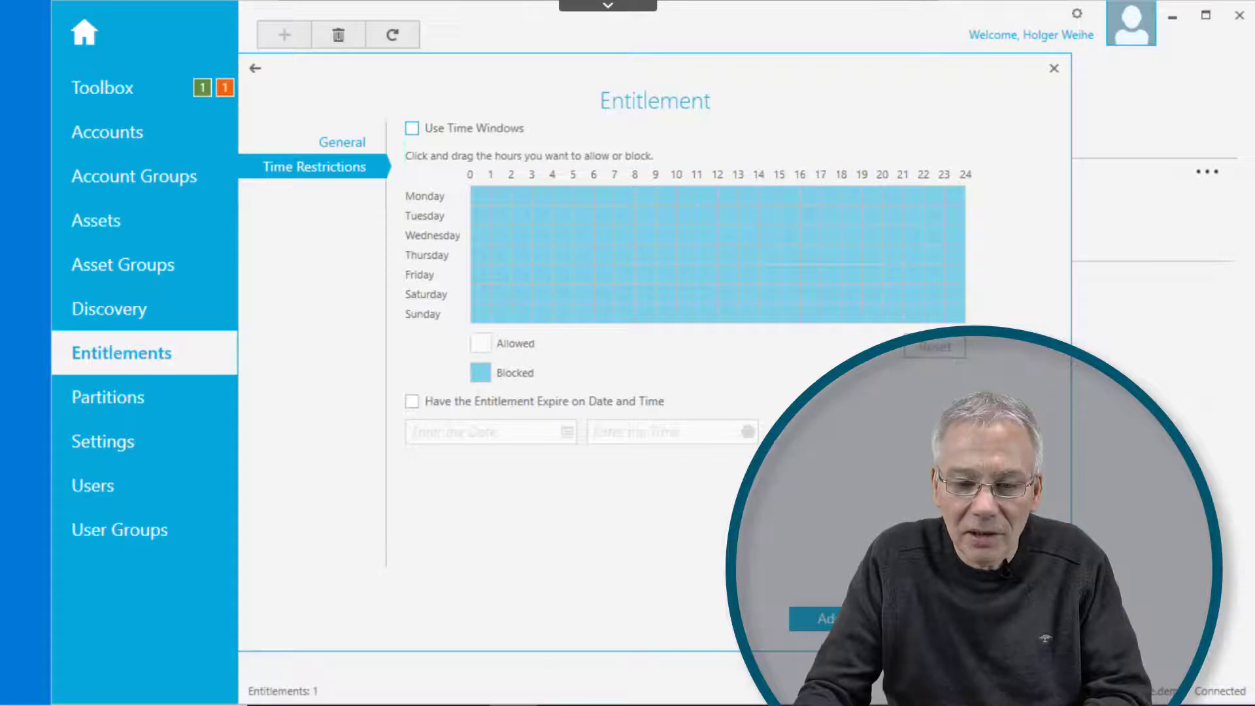
click(817, 618)
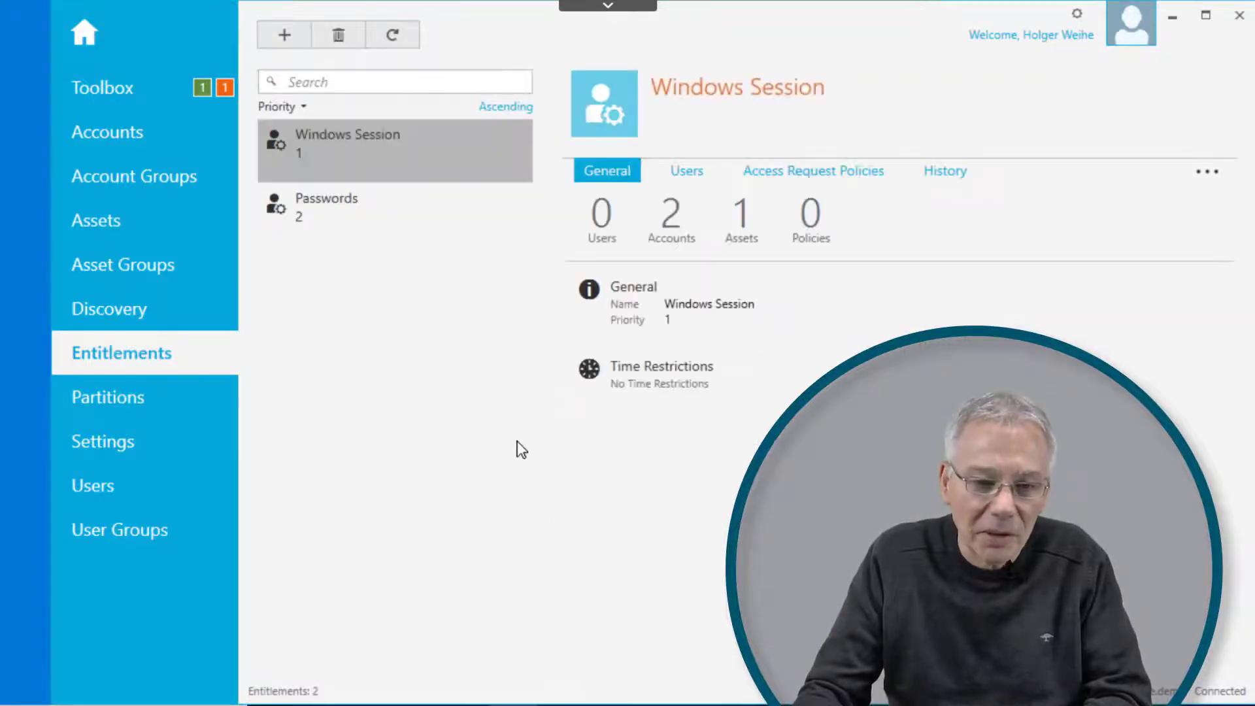
- Show the Passwords entitlement's Access Request Policies tab, which is still empty
click(335, 215)
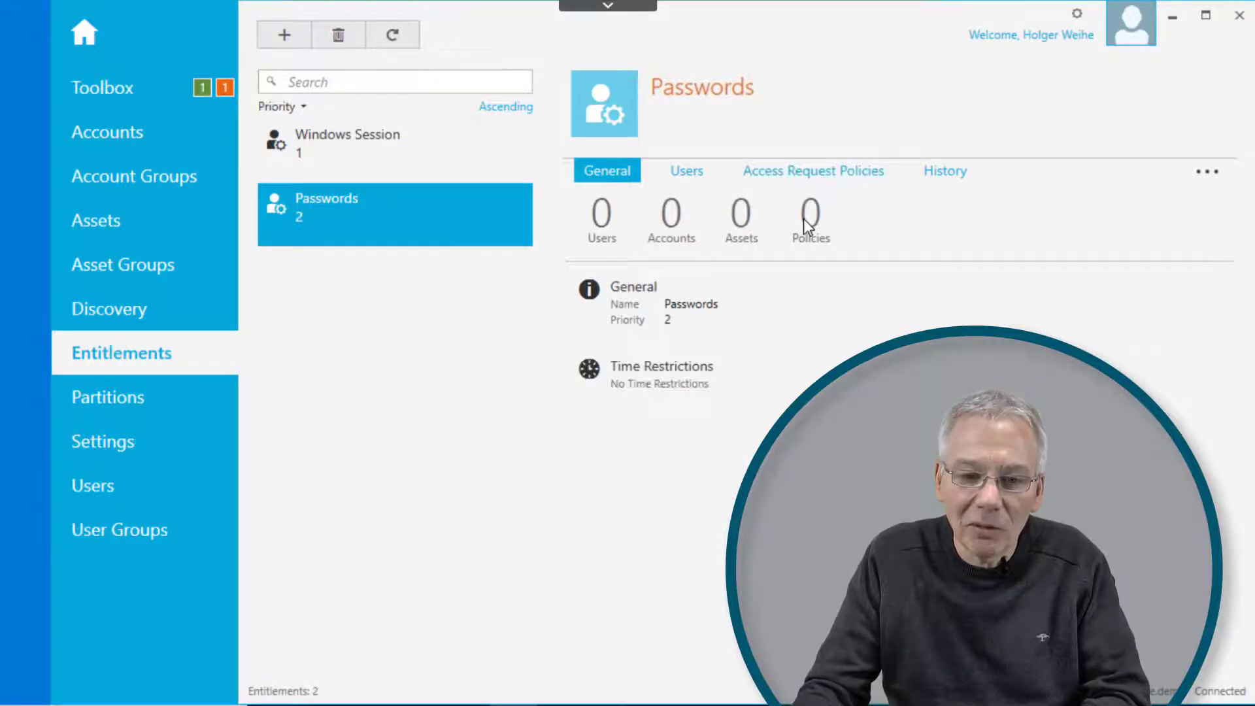
mouse_move(699, 260)
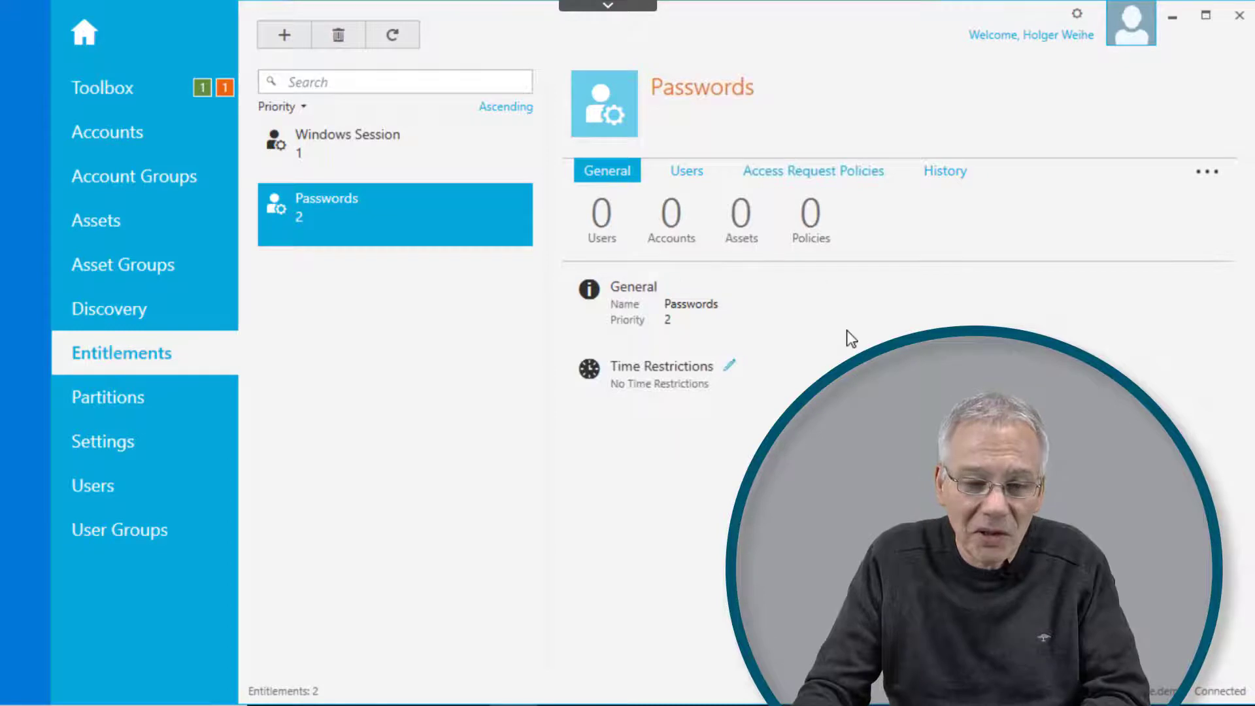
click(823, 175)
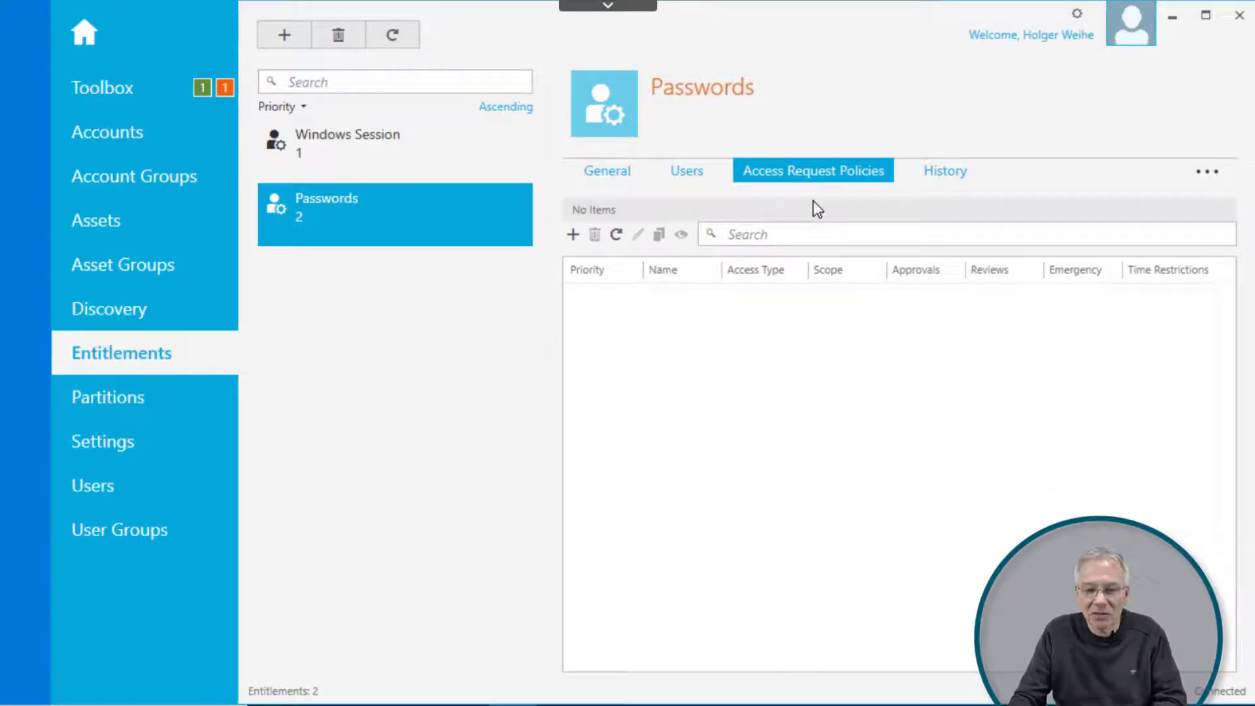
- Name a new Password access policy 'my password request' and advance to its Scope step
click(573, 234)
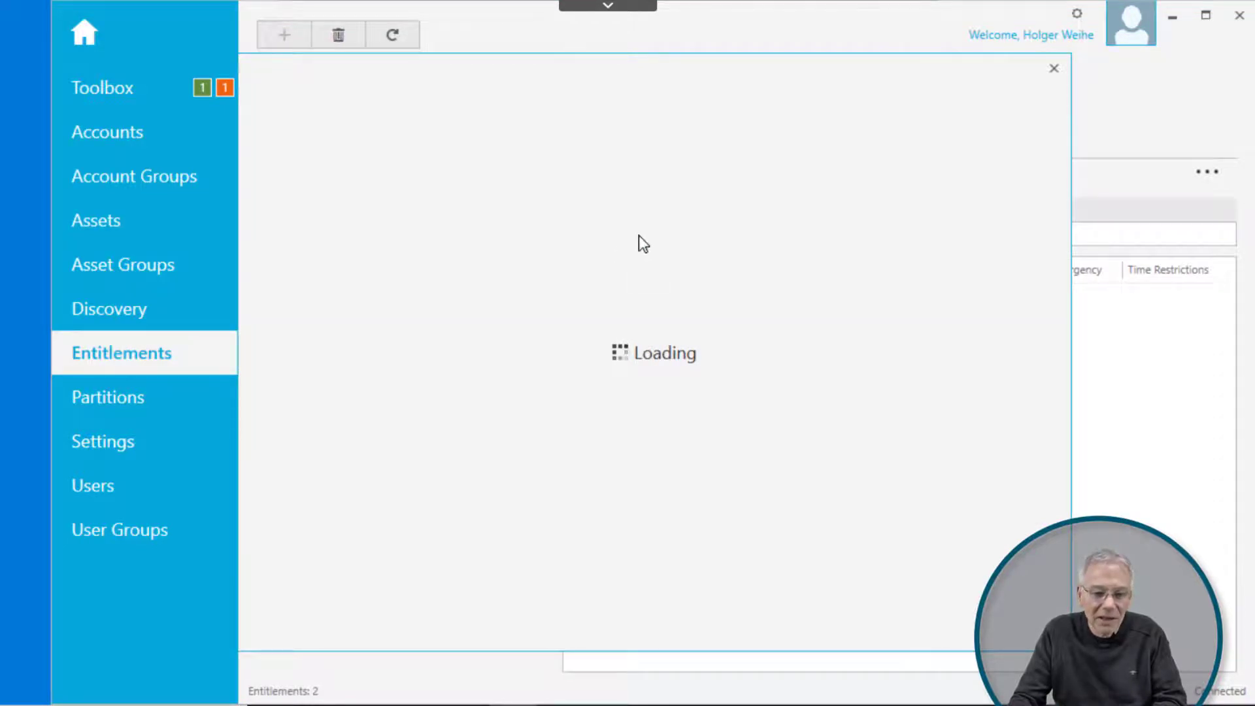
click(463, 155)
text(my )
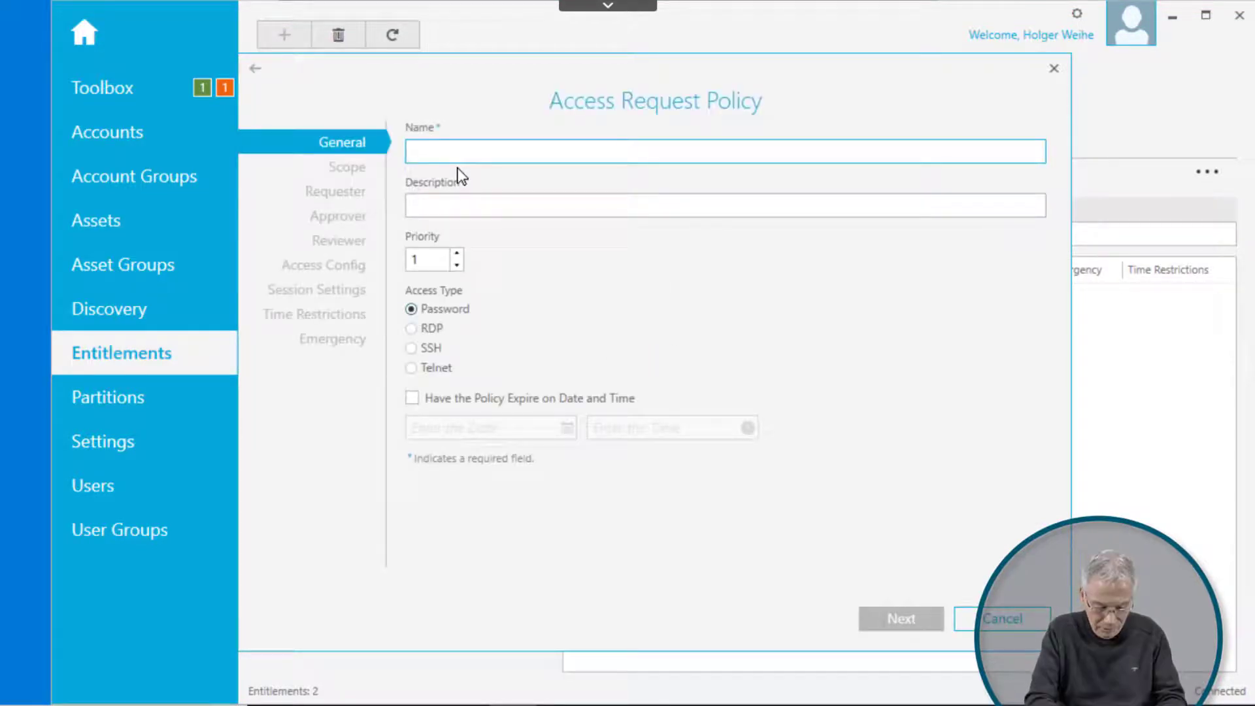
text(password request)
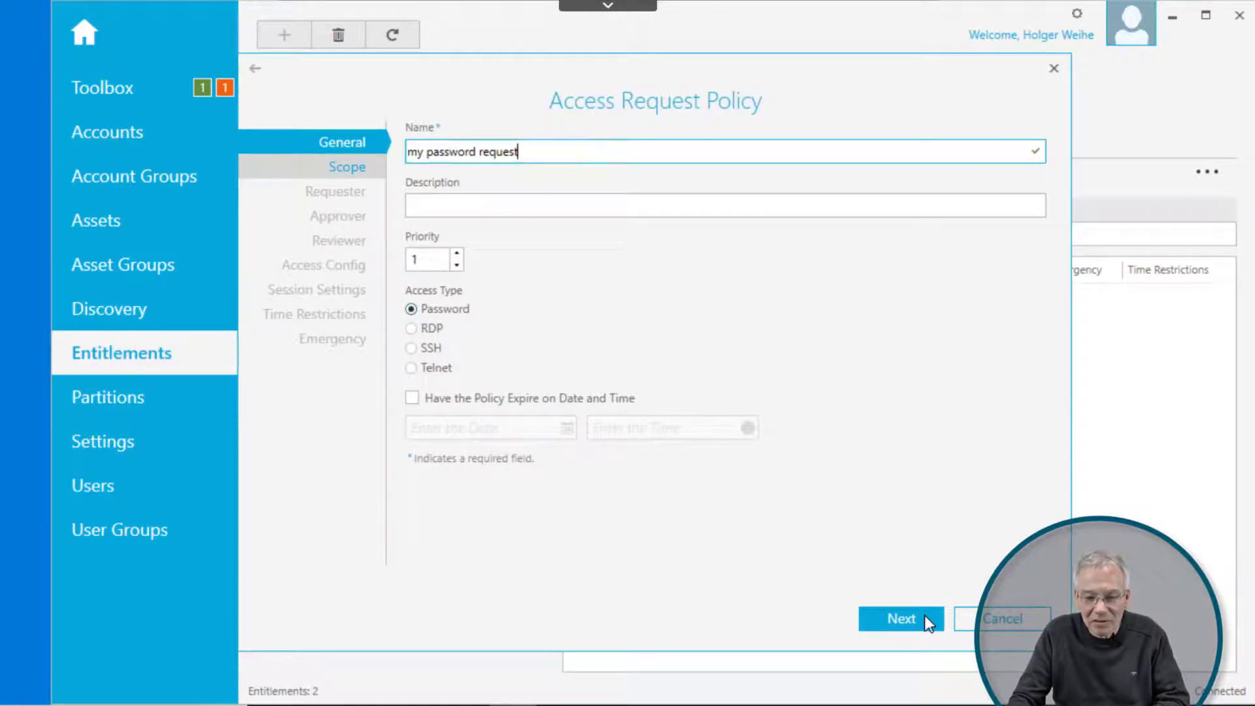
click(893, 619)
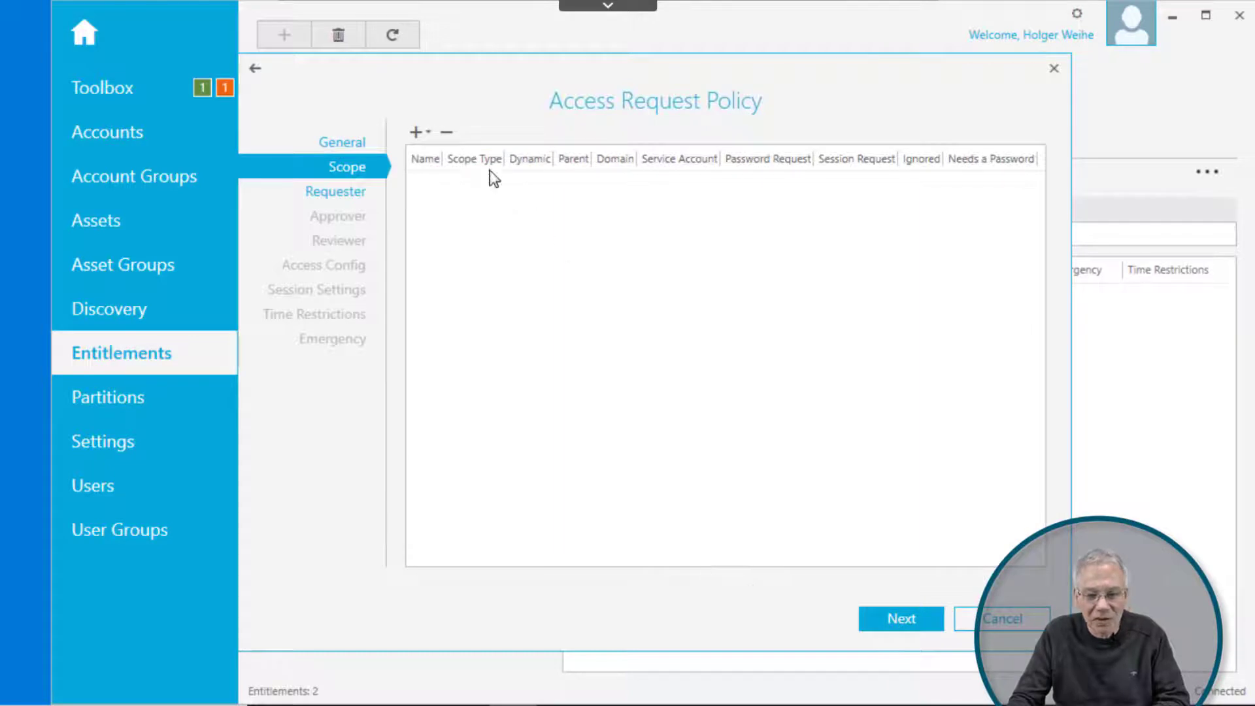
- Add 'my account' to the policy's scope and advance to the Requester step
click(417, 132)
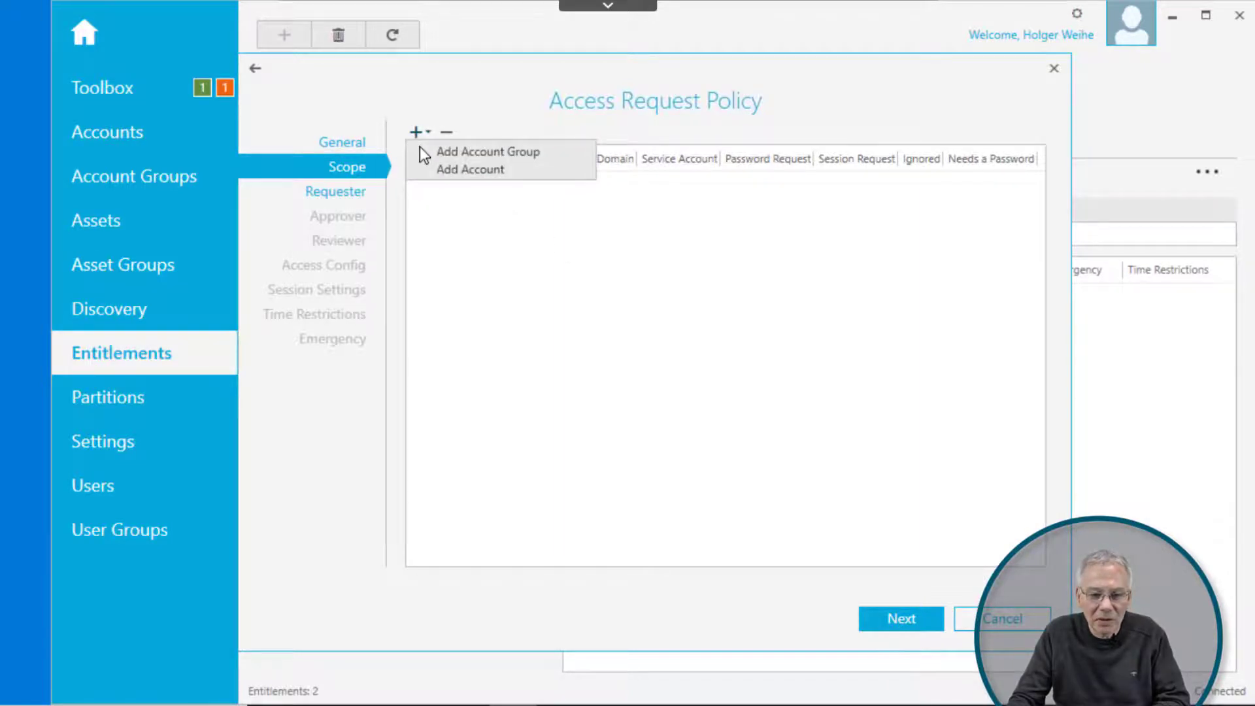
click(451, 170)
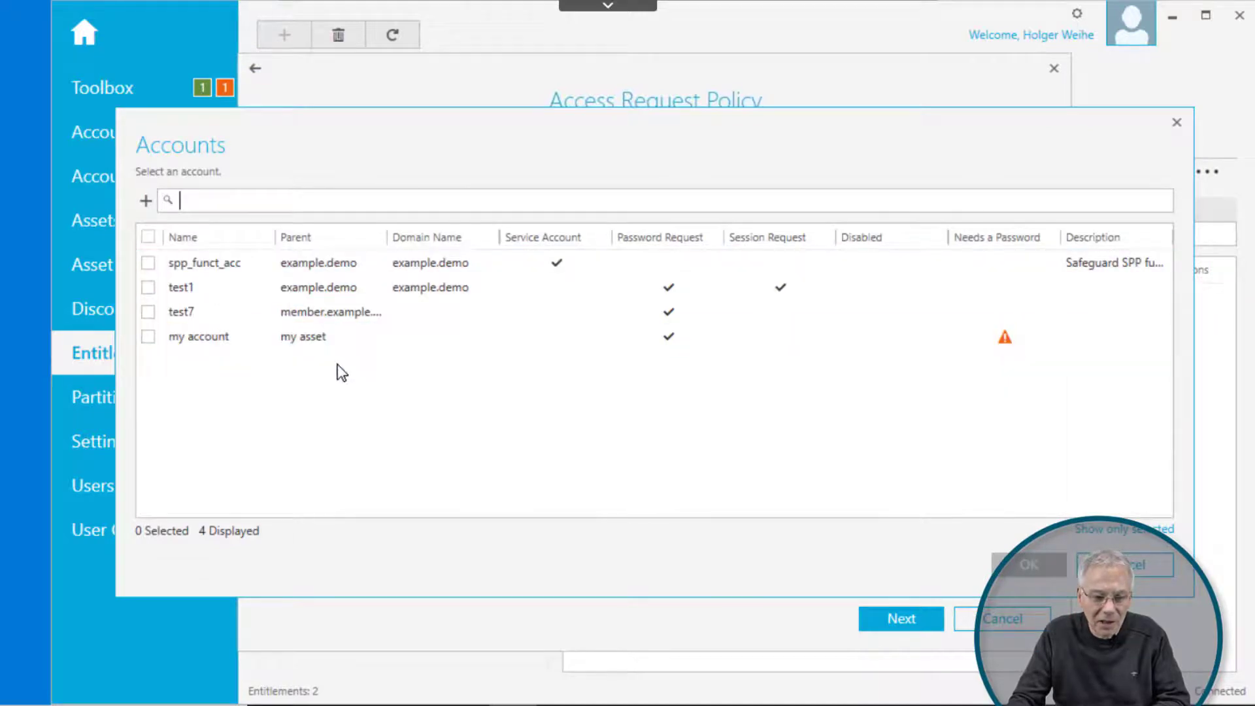
click(149, 338)
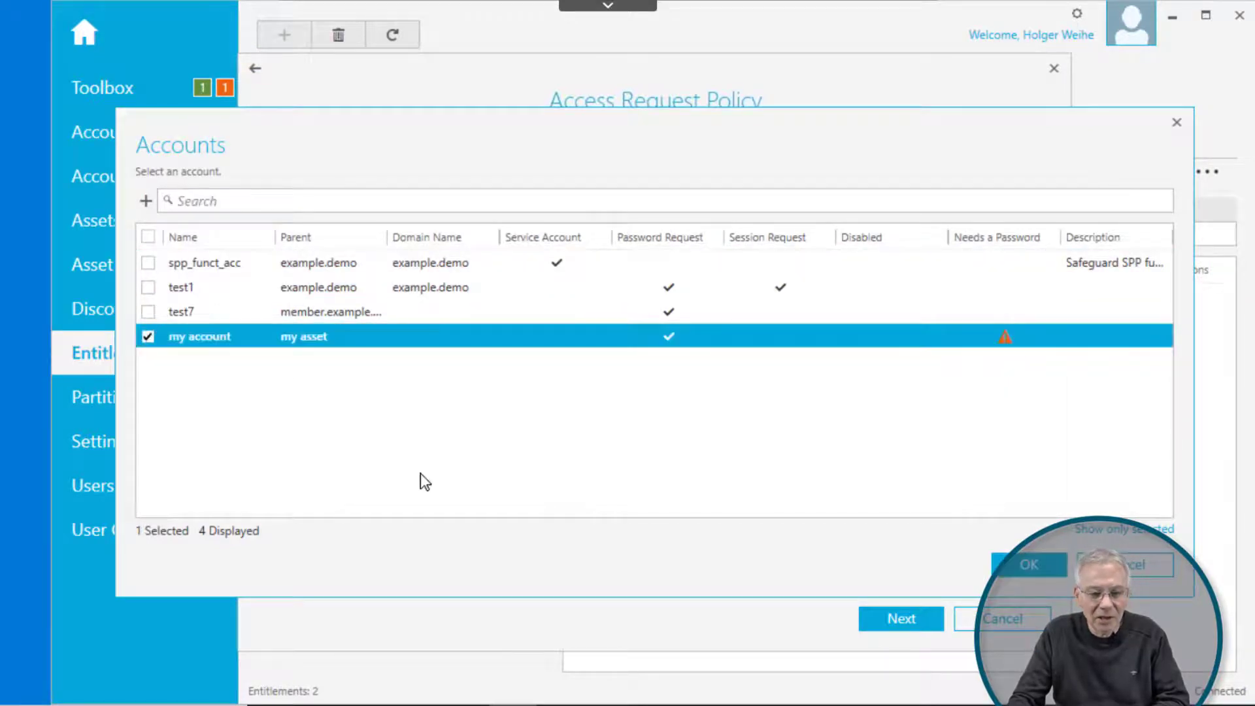
click(1047, 570)
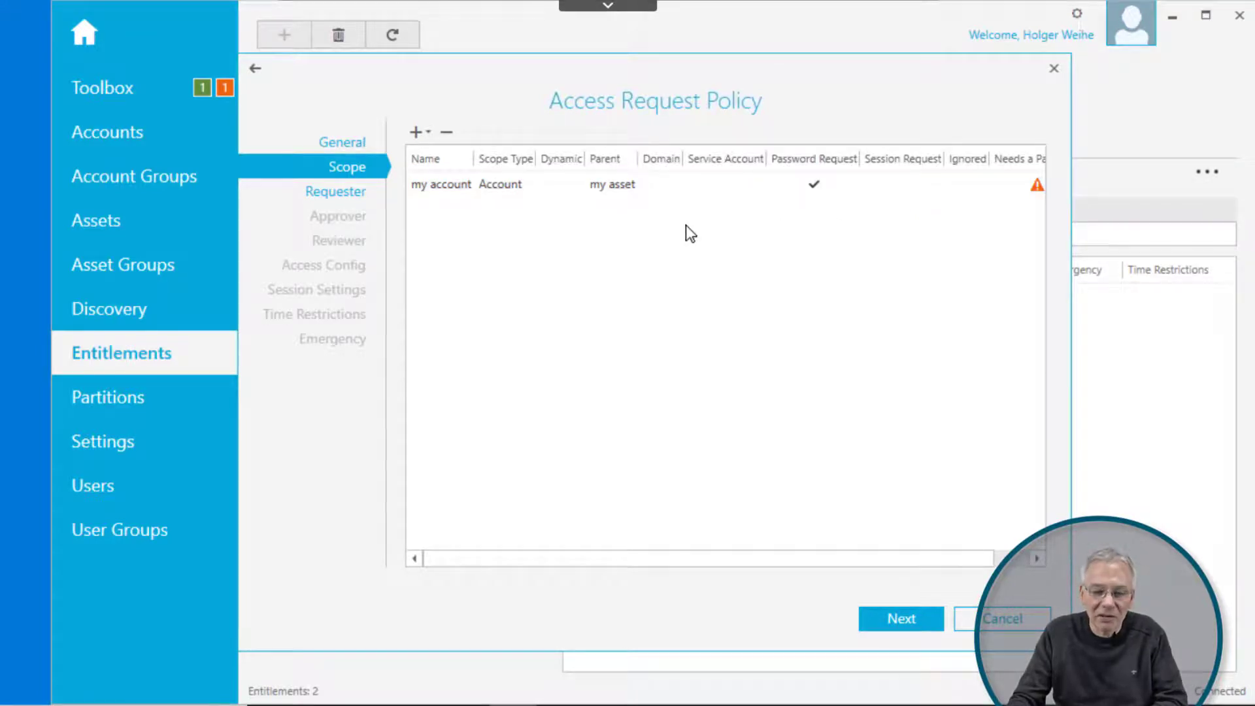
click(901, 618)
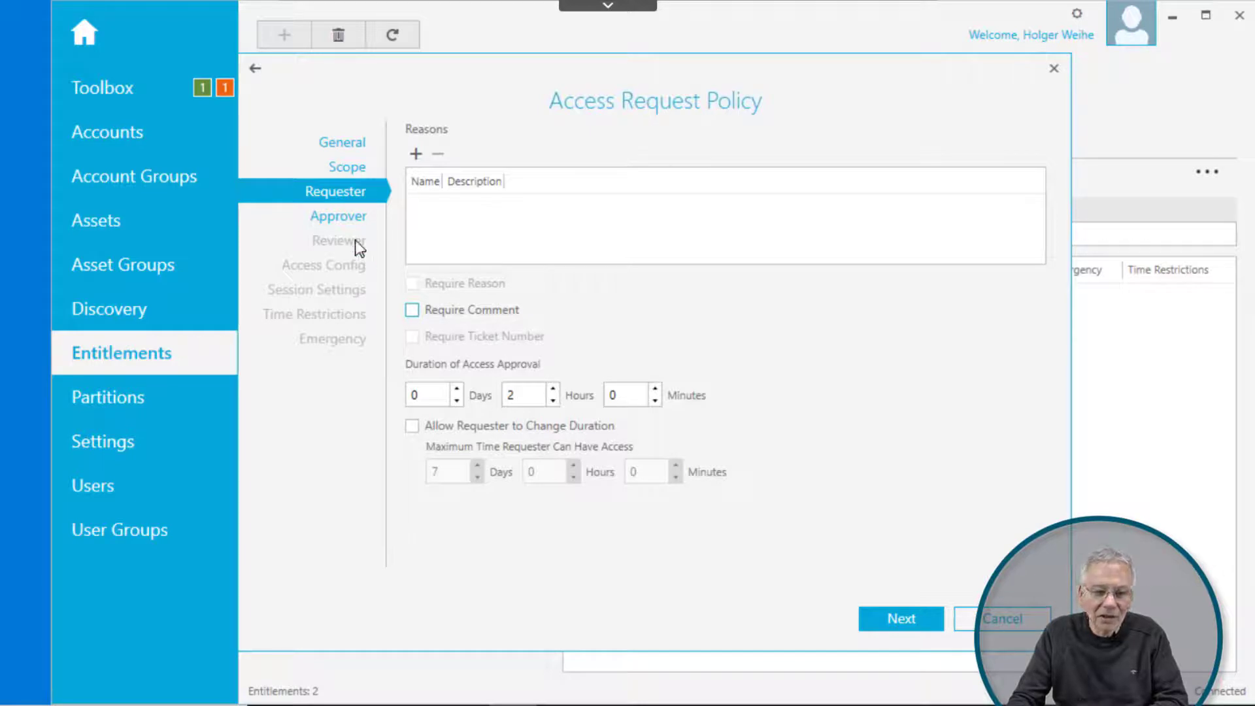
- Set the policy's approval to Auto-Approved and advance to the Reviewer step
click(885, 616)
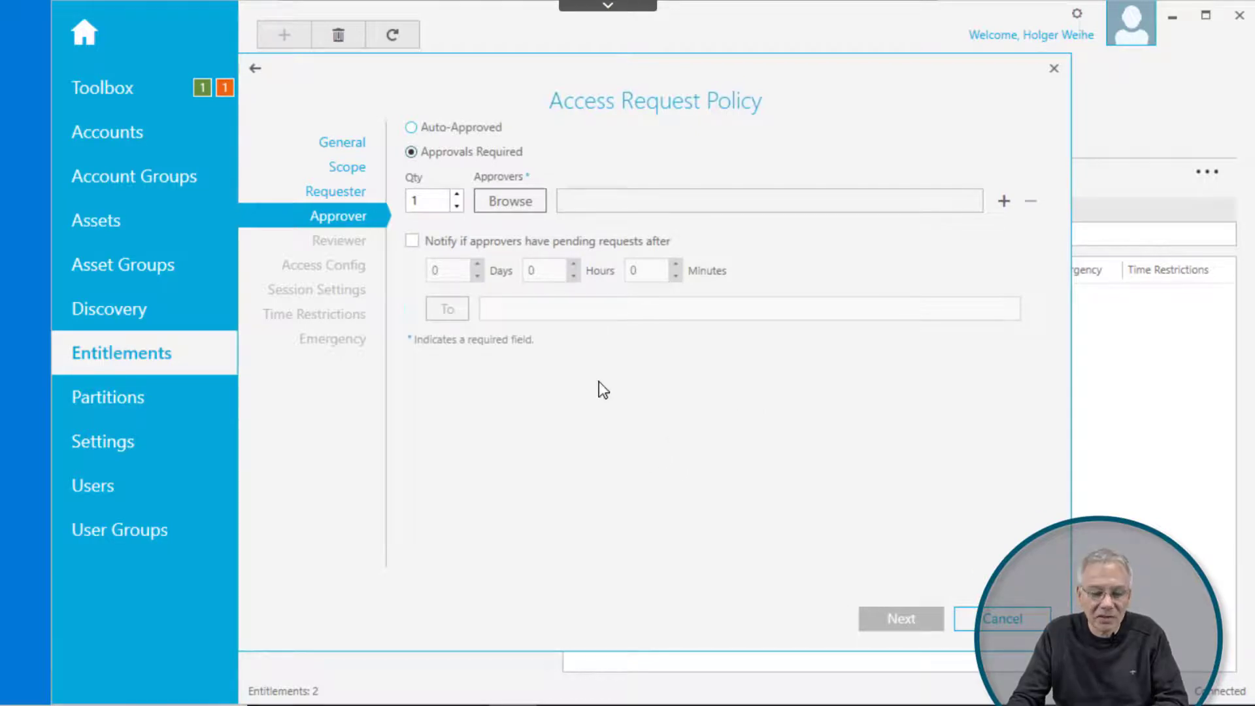
click(411, 128)
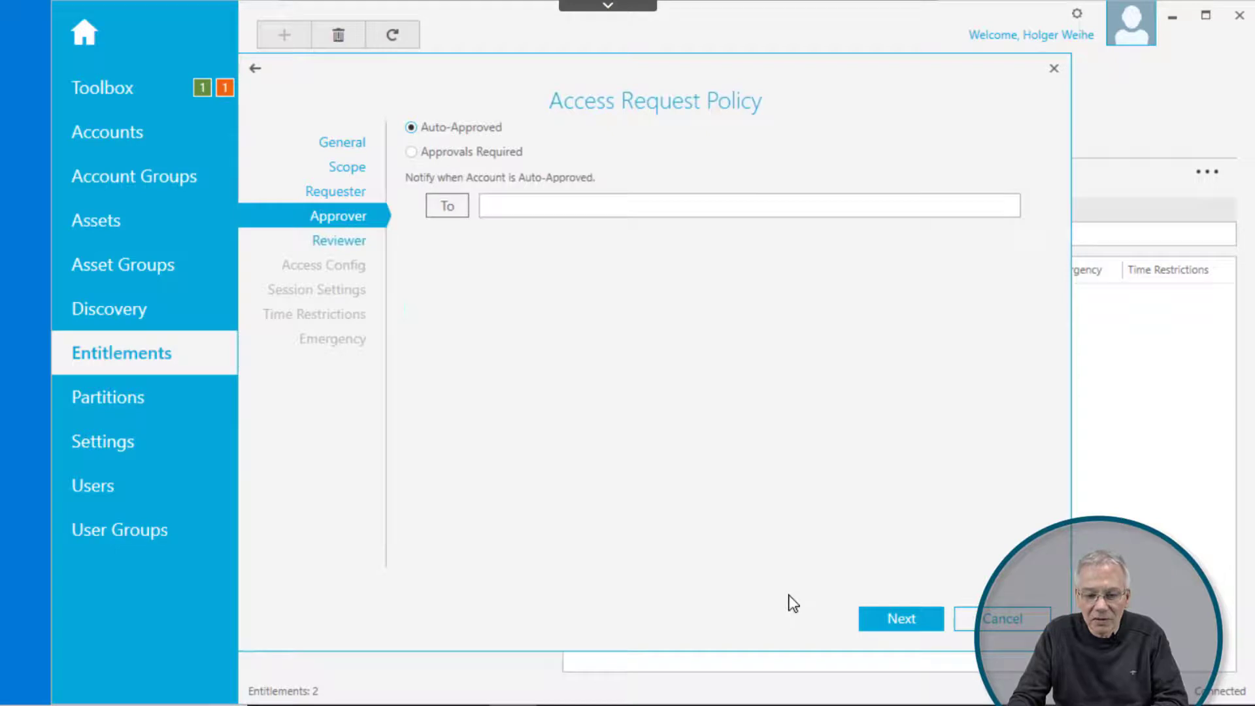
click(886, 626)
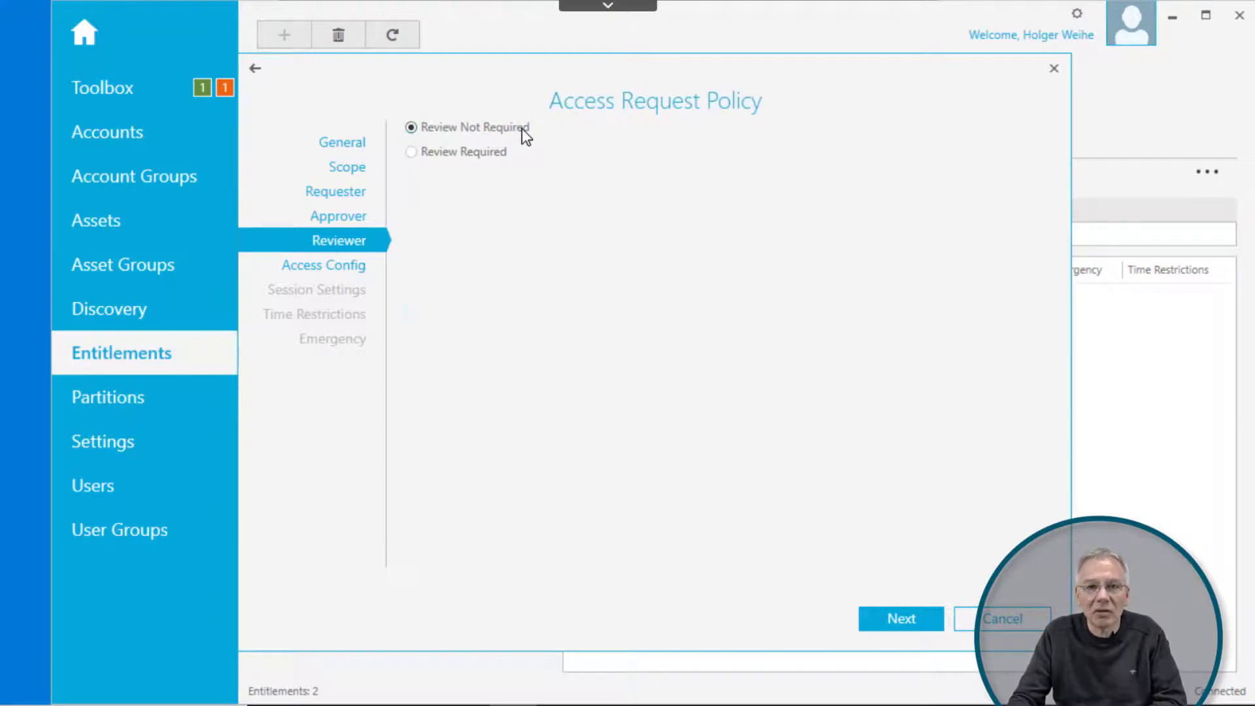
- Accept the default session, time restriction and emergency settings and create 'my password request'
click(869, 618)
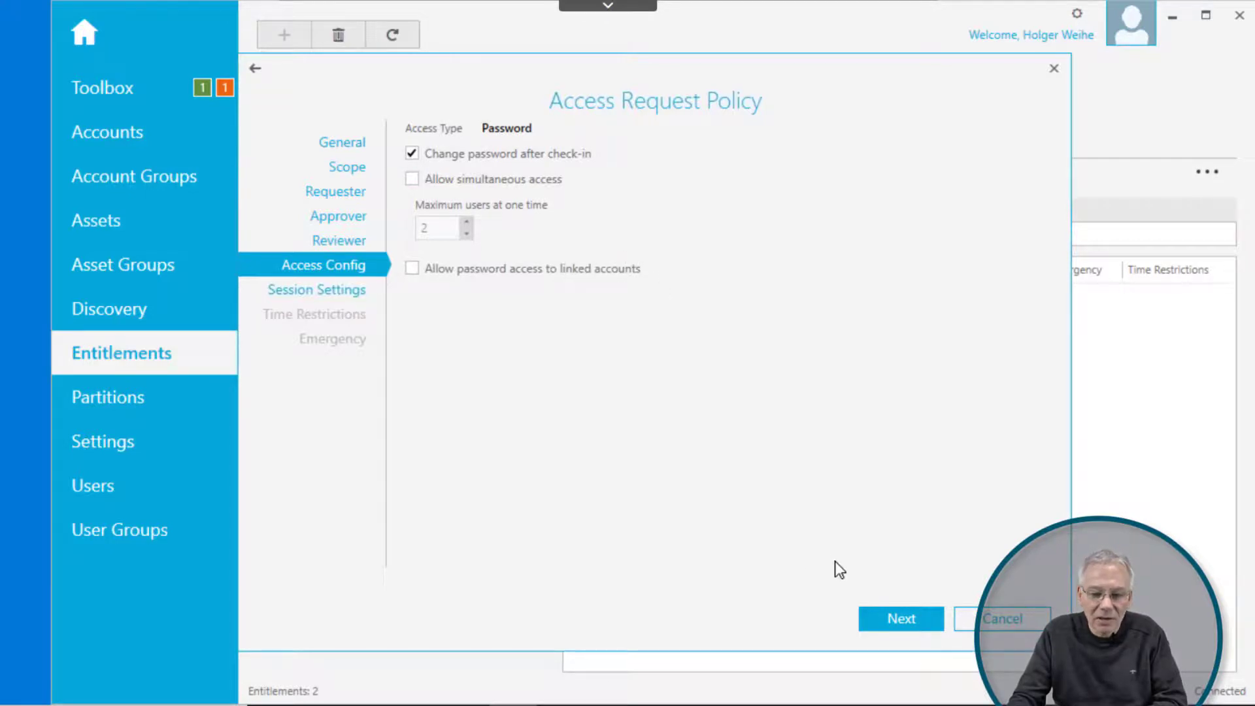
click(892, 622)
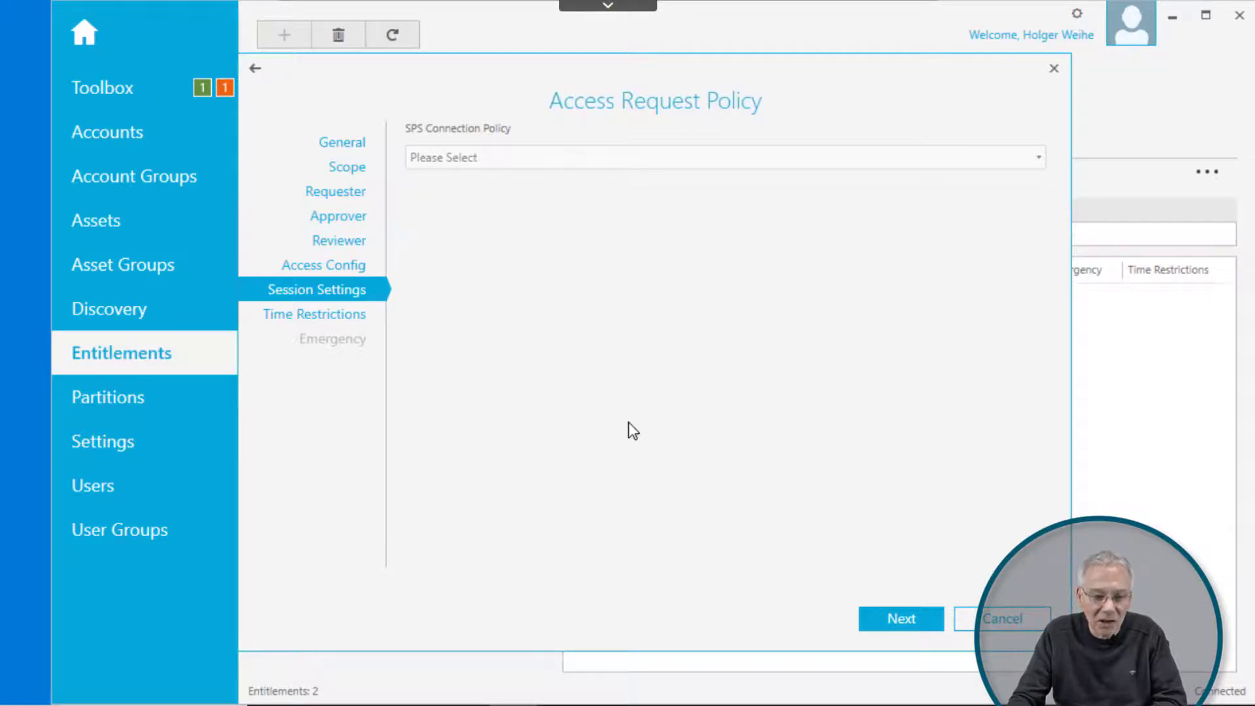
click(878, 621)
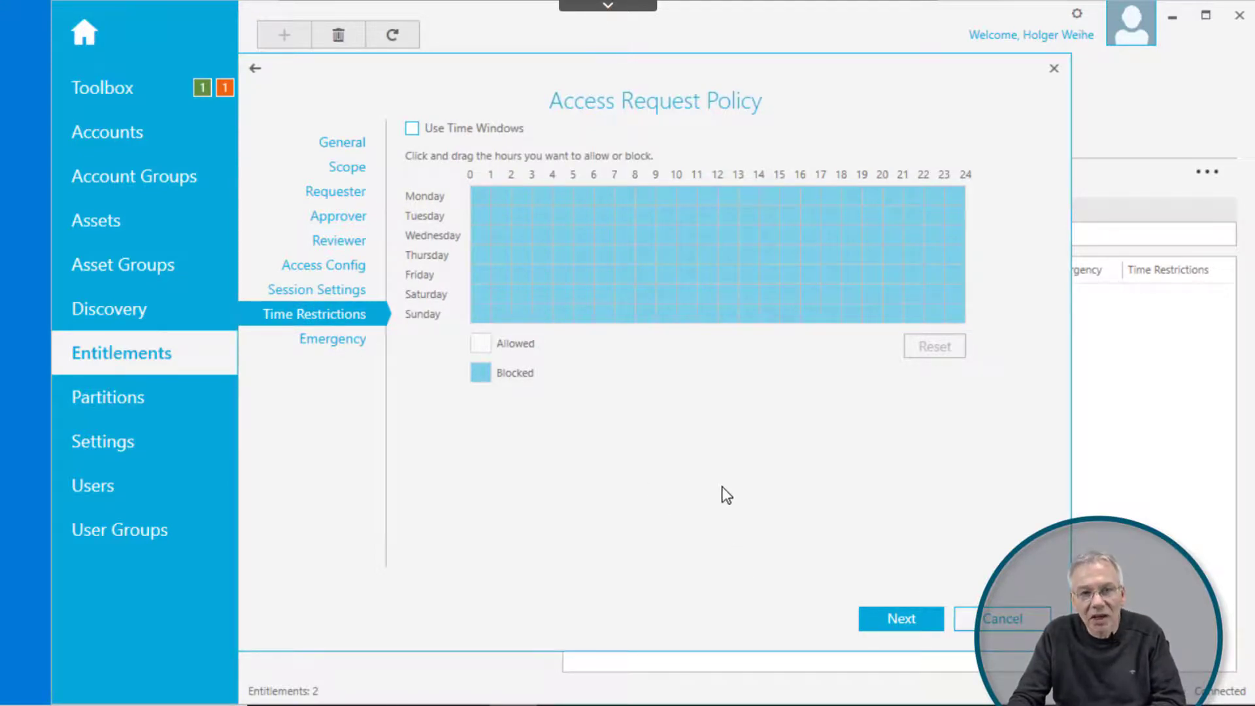
click(897, 627)
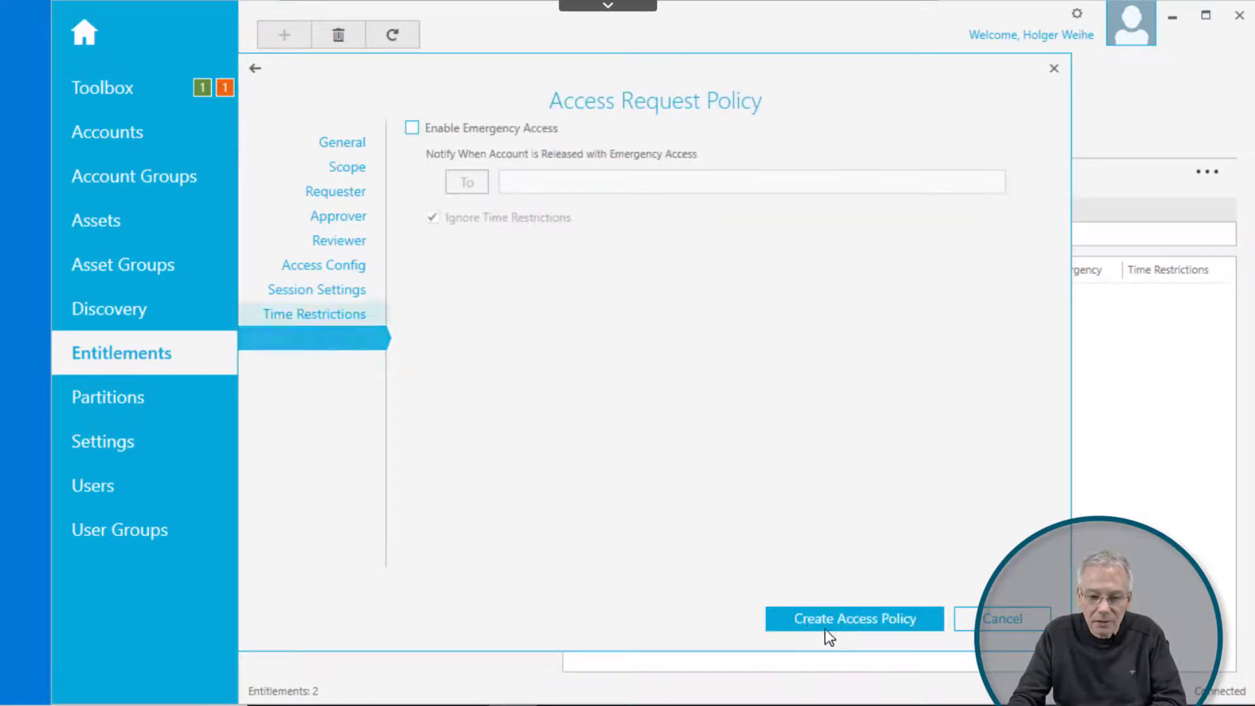
click(863, 620)
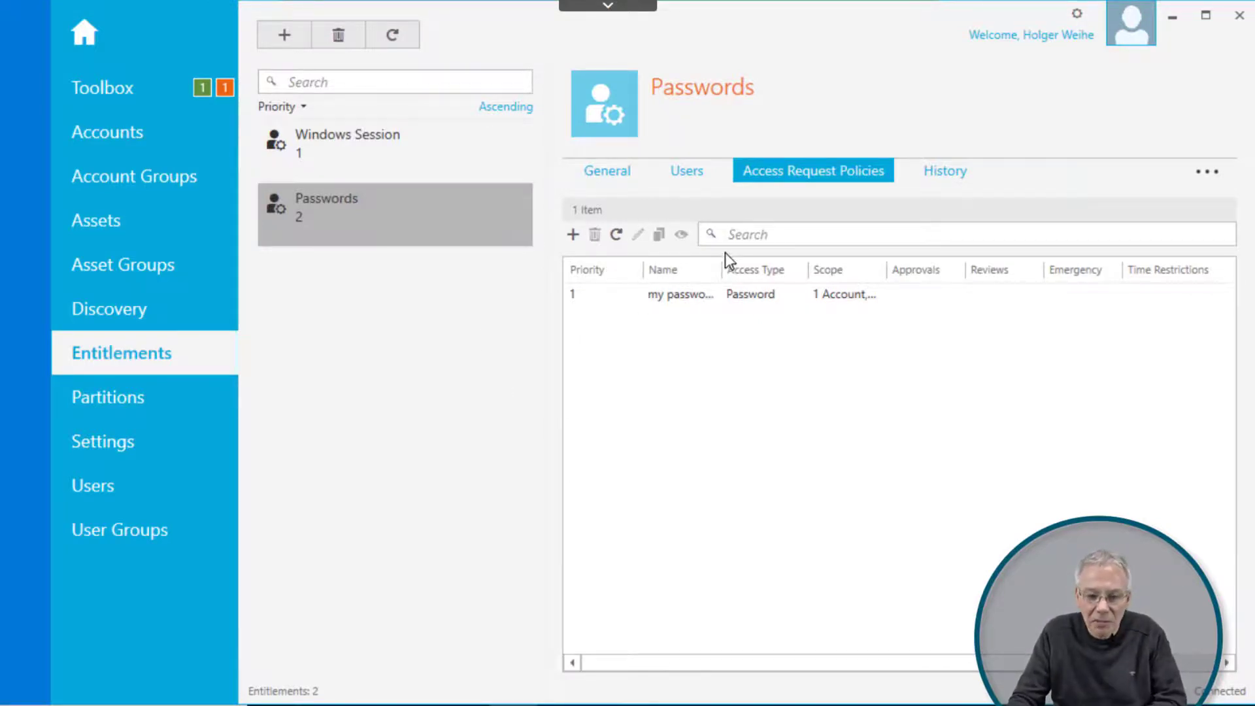
double_click(678, 302)
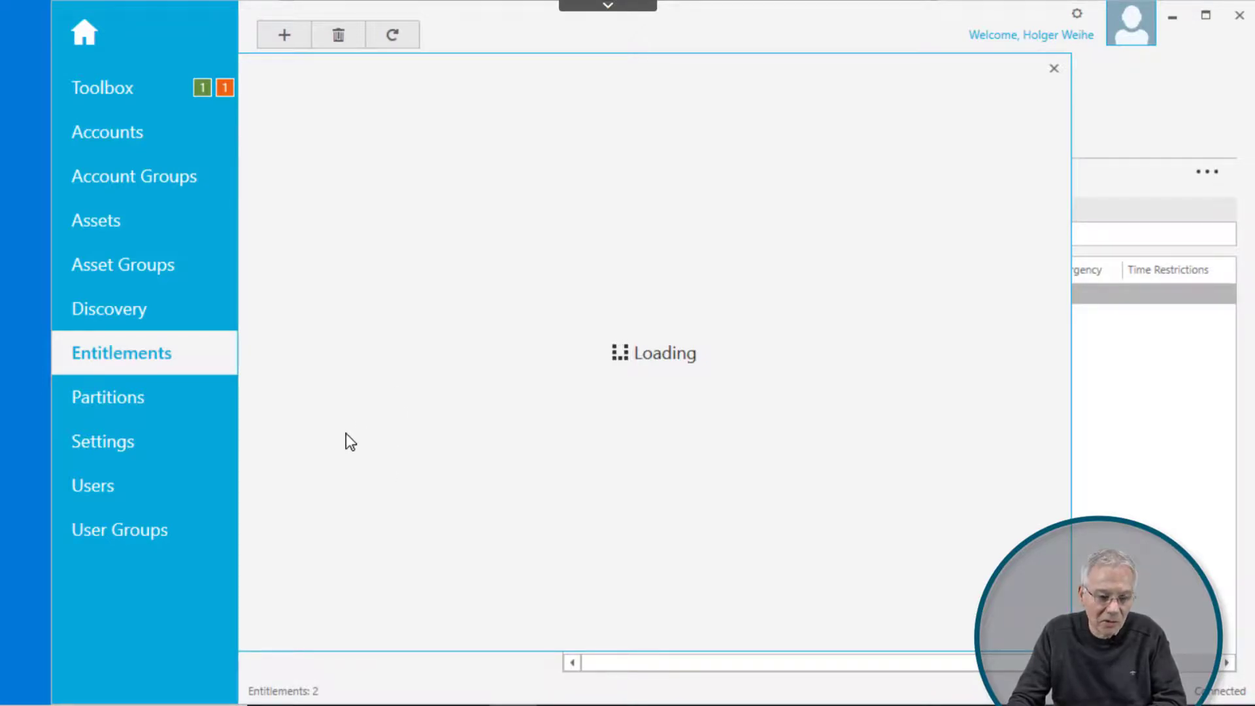
click(327, 341)
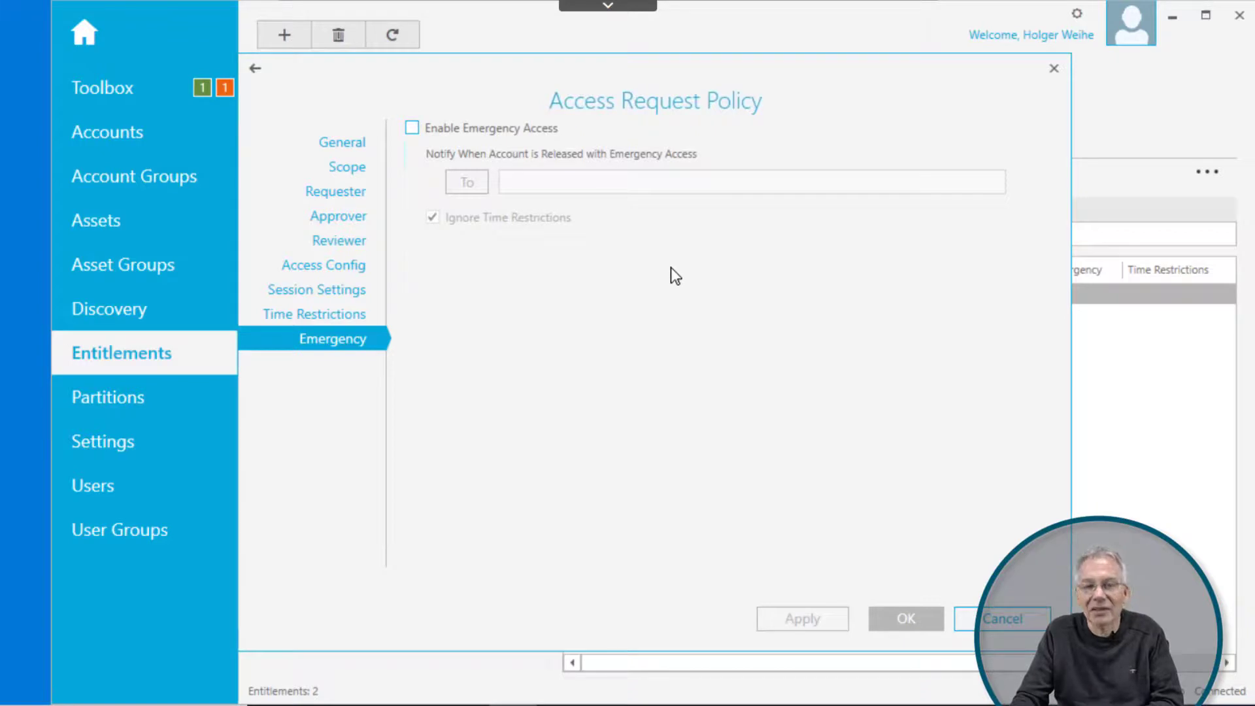
click(998, 621)
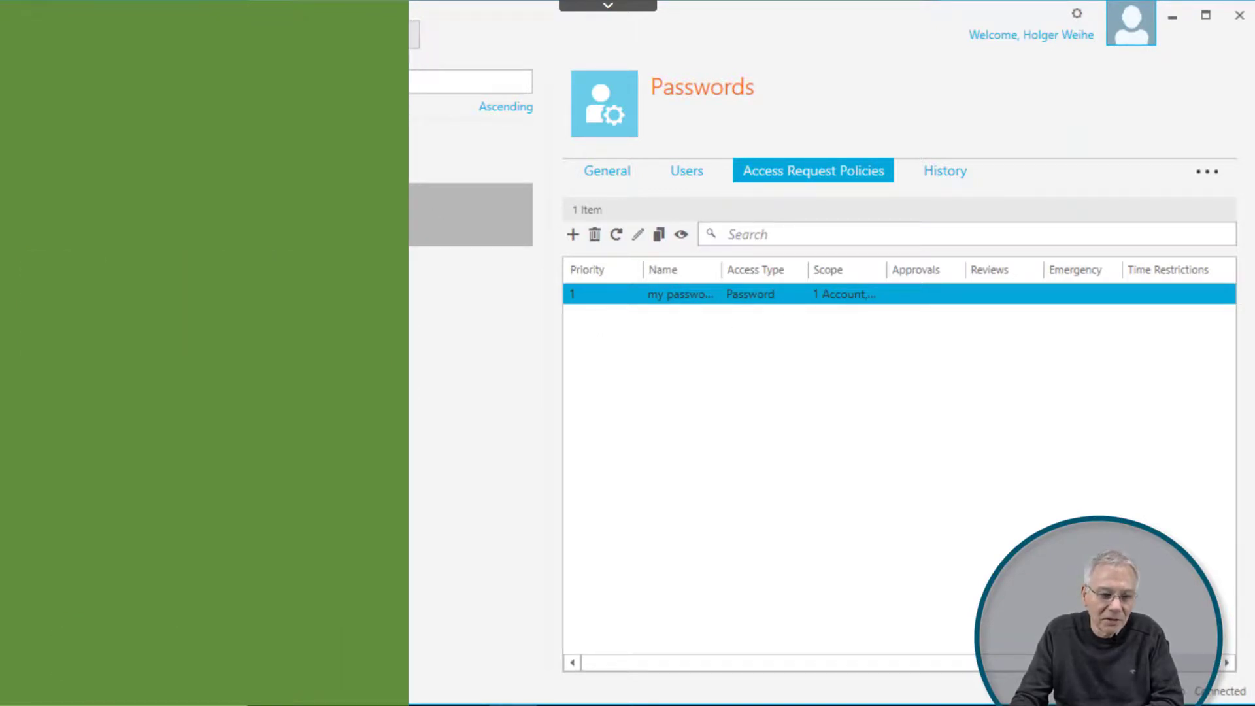
- Select 'my account' on the Accounts page and view its no-password-set warning
click(121, 130)
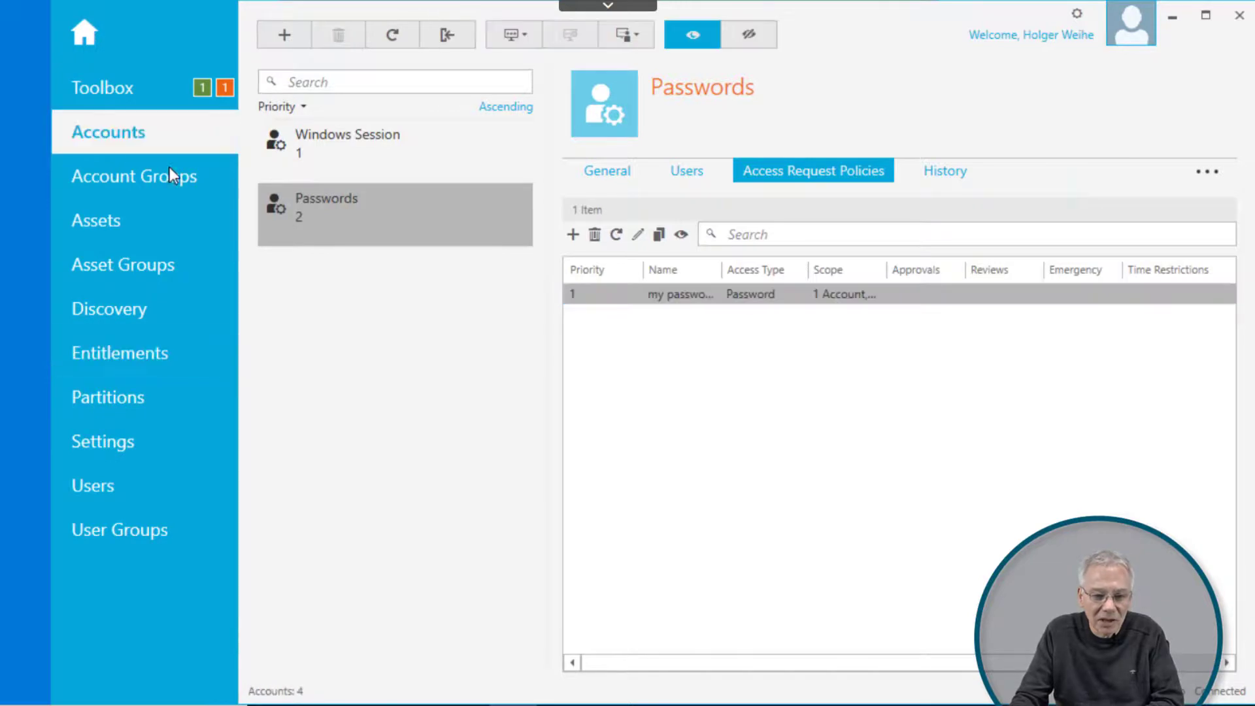
click(350, 161)
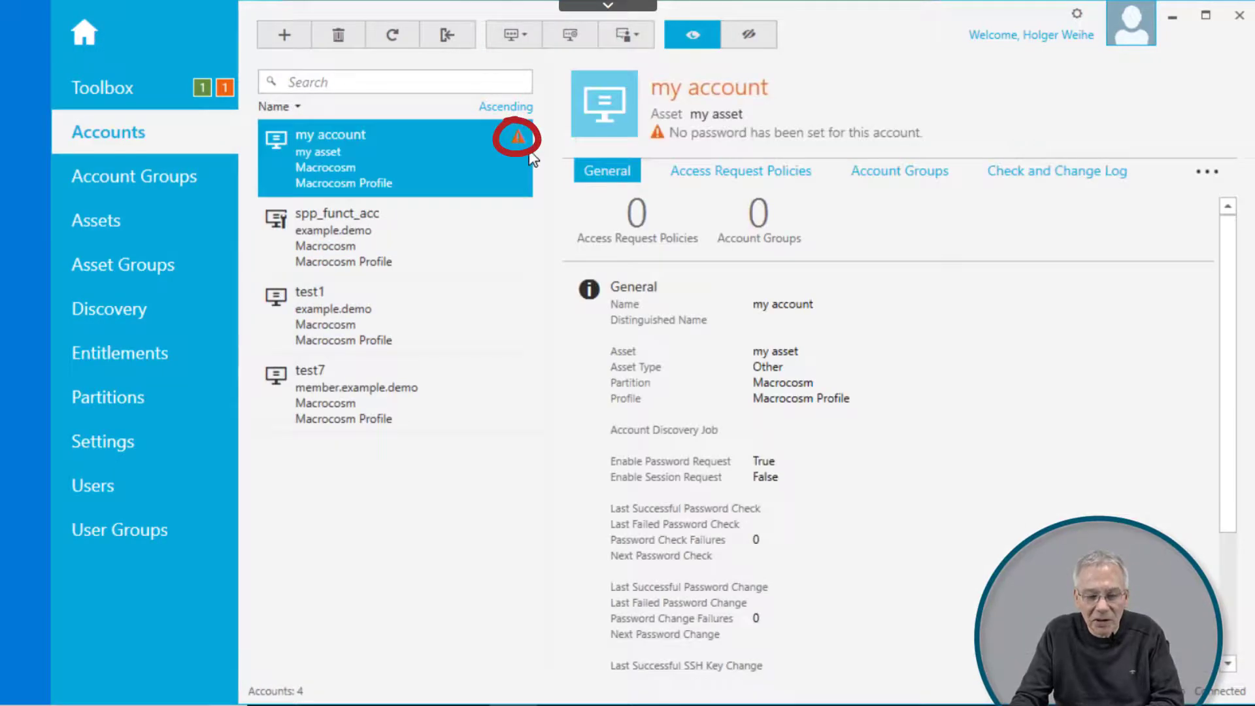
mouse_move(517, 139)
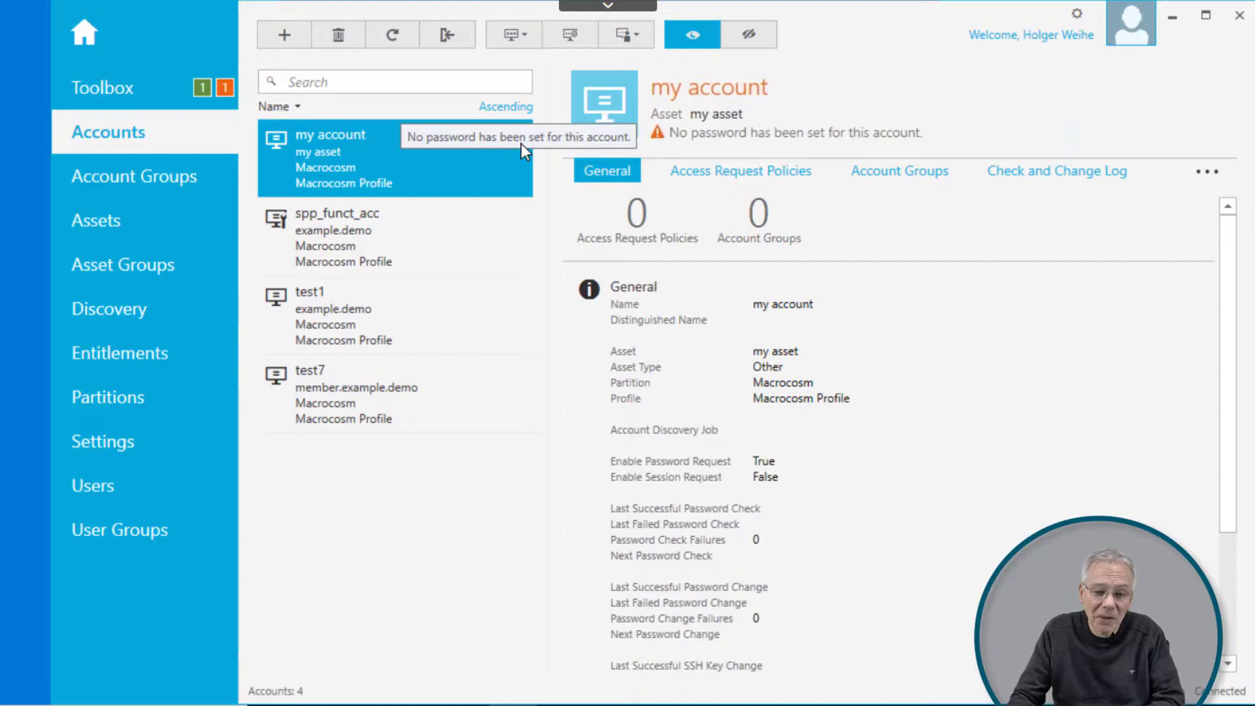
- Set a manually entered, confirmed password on 'my account' to clear its no-password warning
right_click(512, 148)
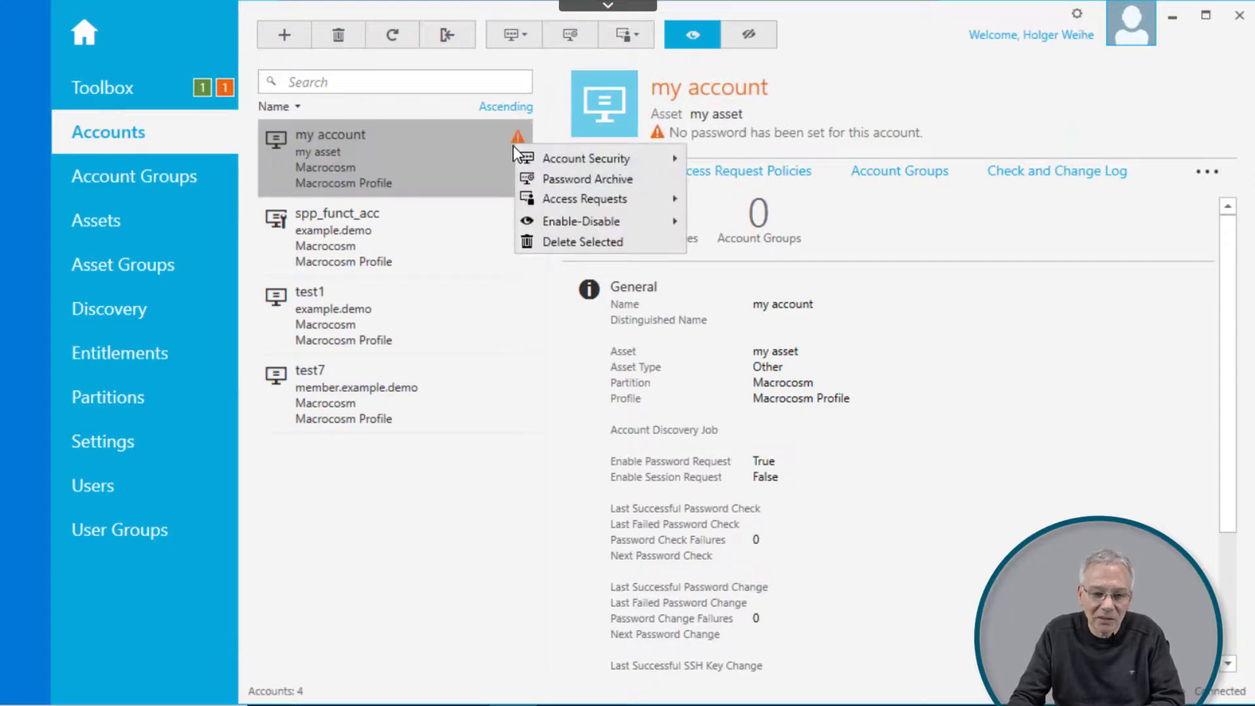
mouse_move(574, 165)
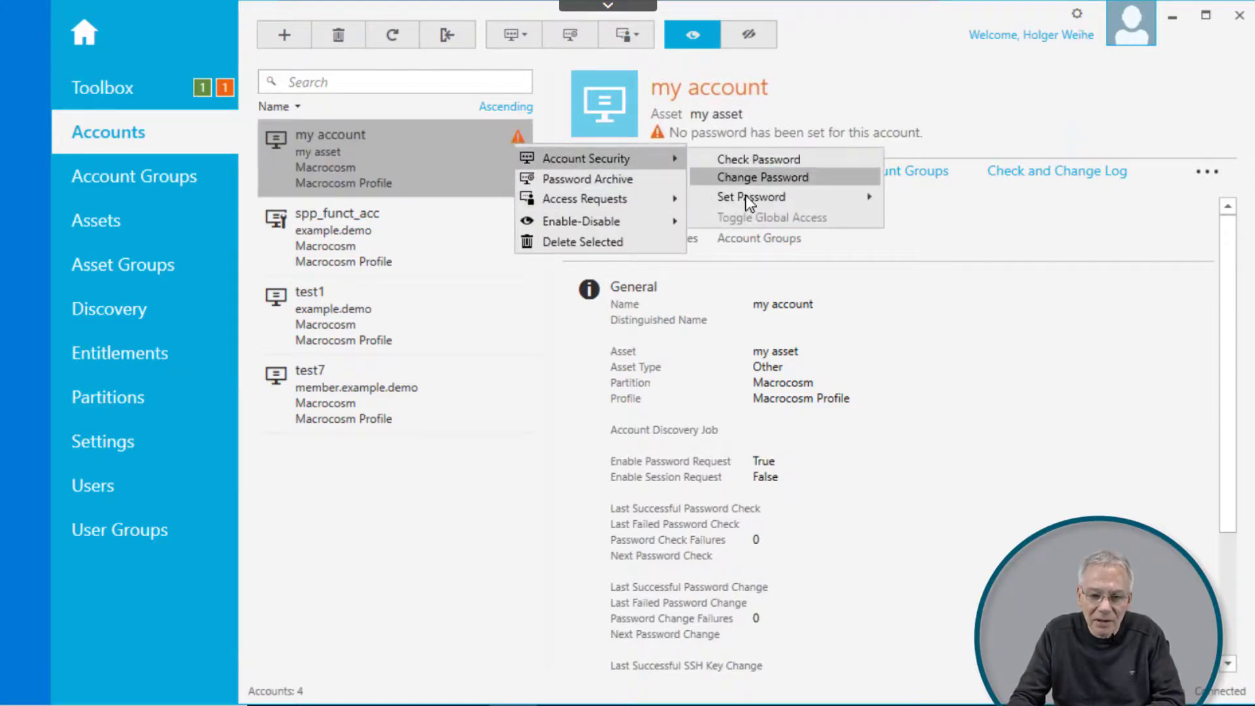
mouse_move(791, 197)
click(944, 198)
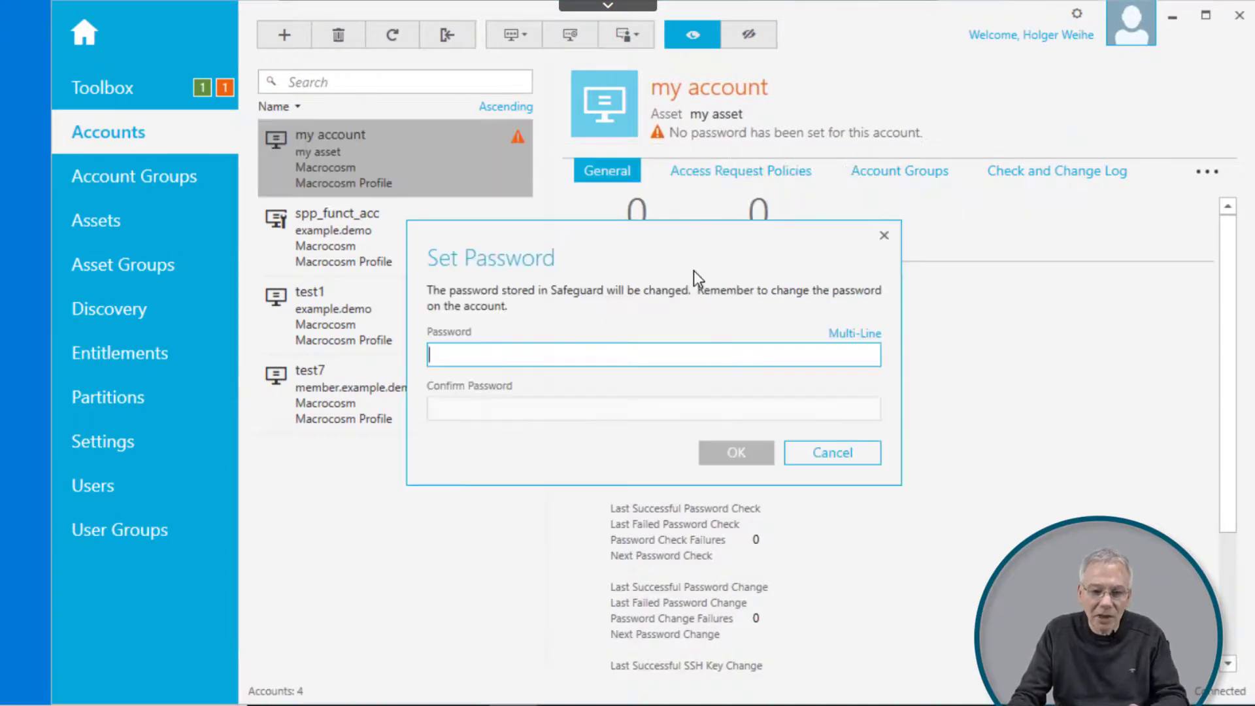
text(•••••••••••)
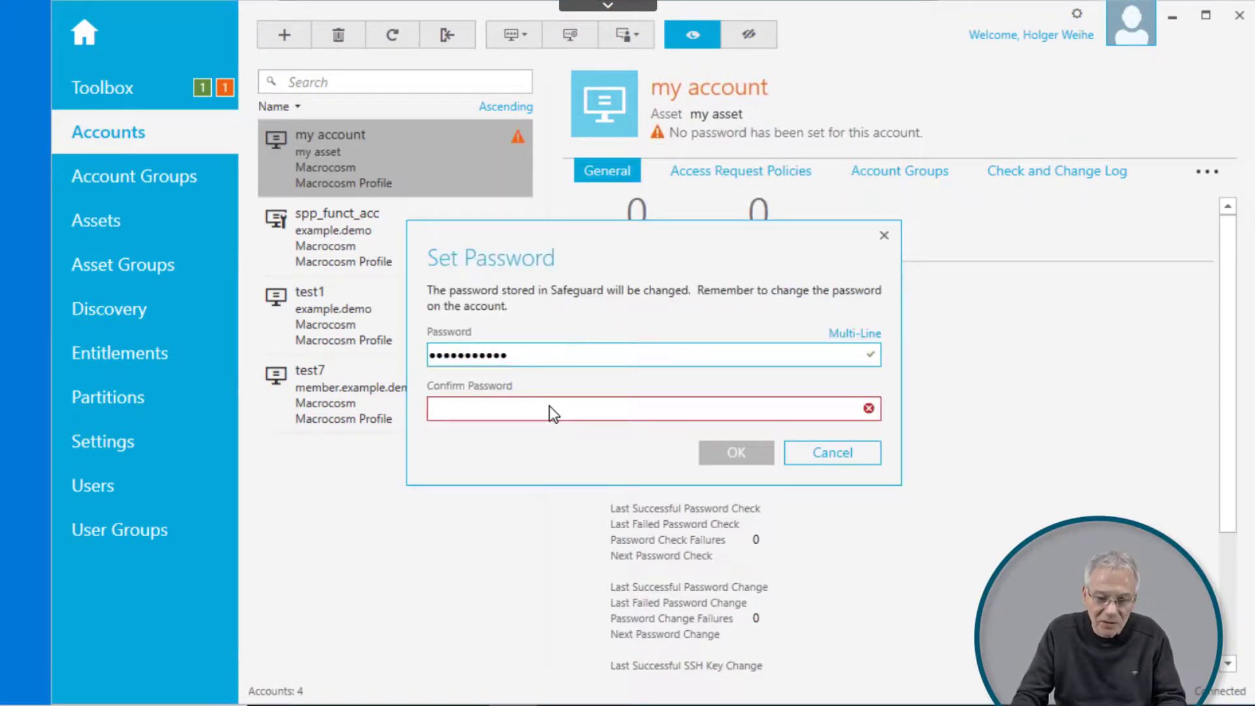
click(541, 414)
text(•••••••••••)
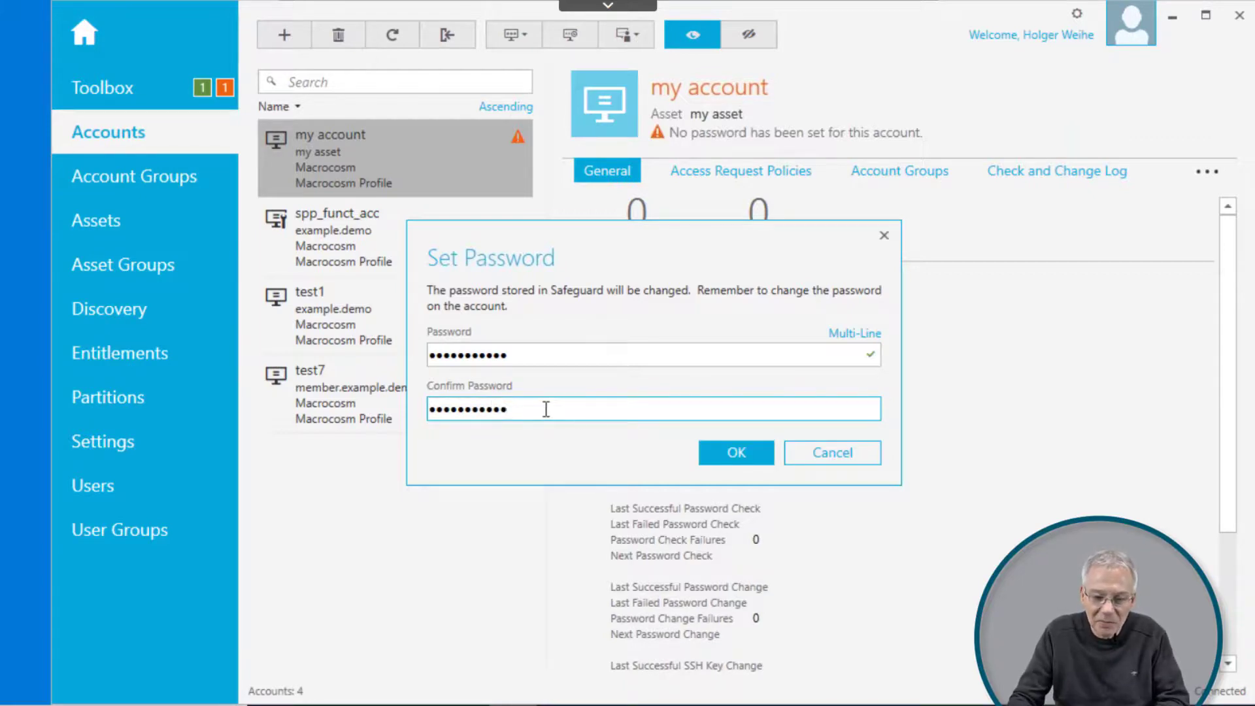
click(749, 449)
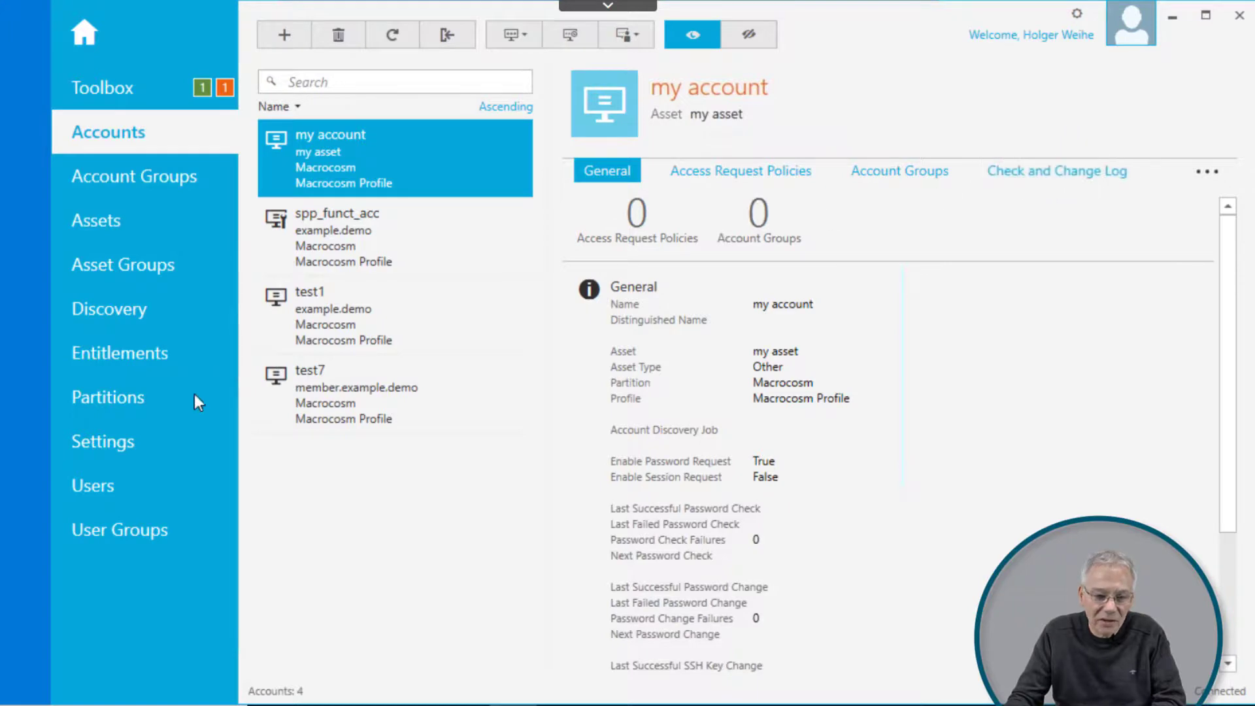
- Review and refresh the Passwords entitlement so it counts 1 account, 1 asset and 1 policy
click(117, 366)
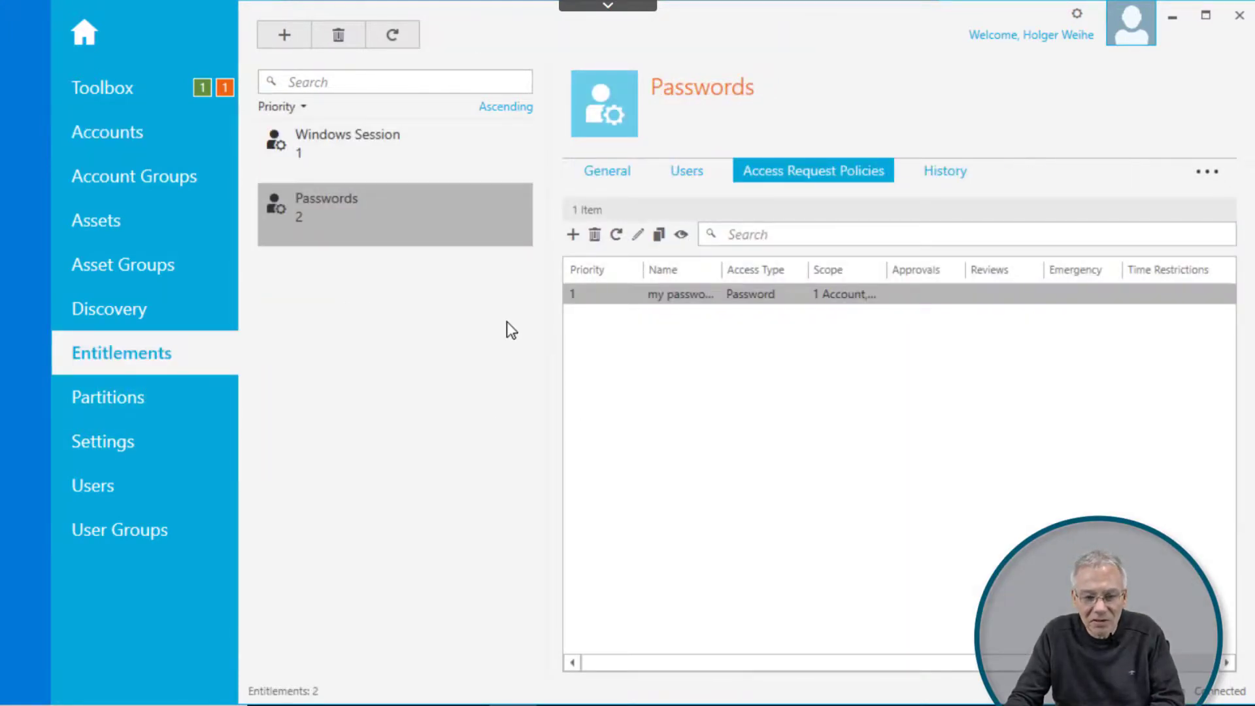
click(607, 176)
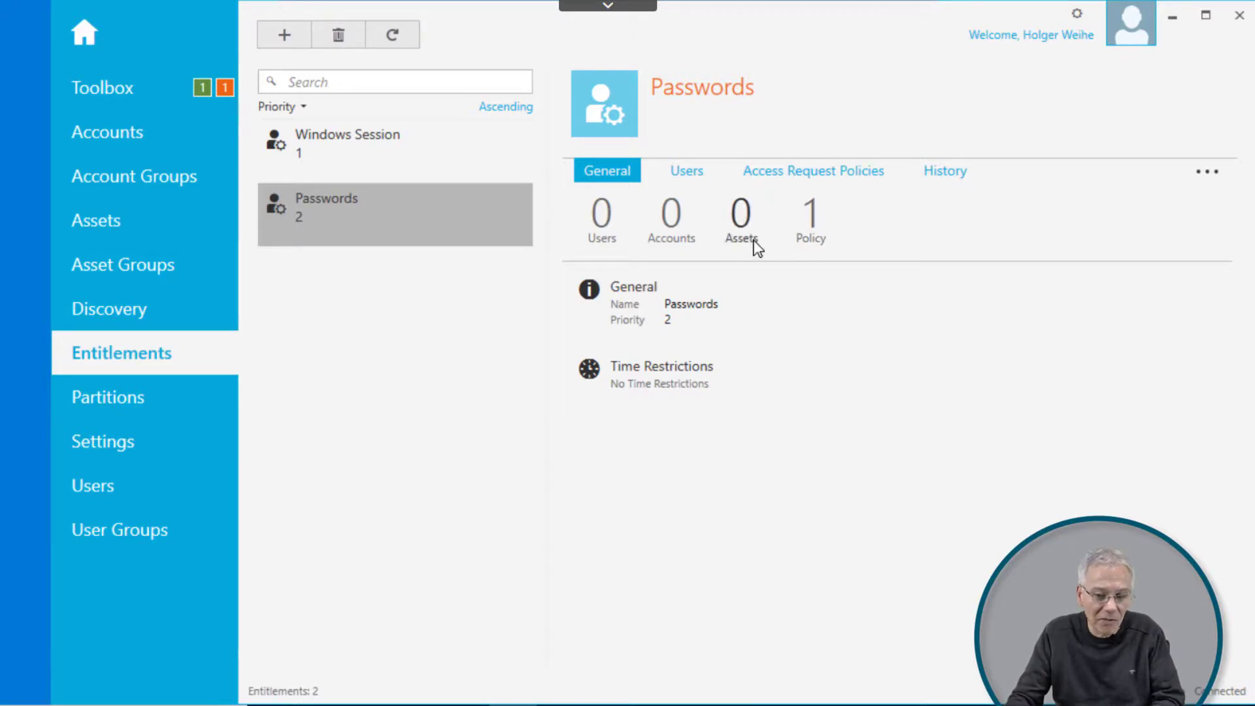
click(679, 247)
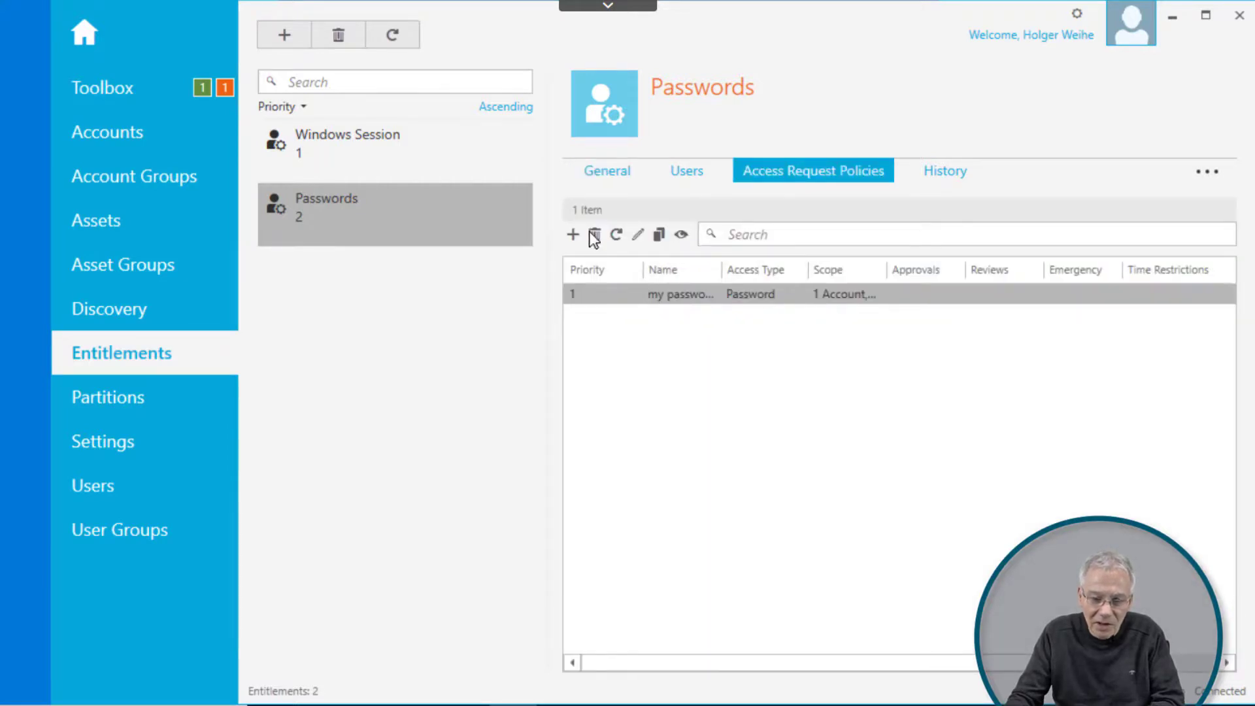
click(613, 175)
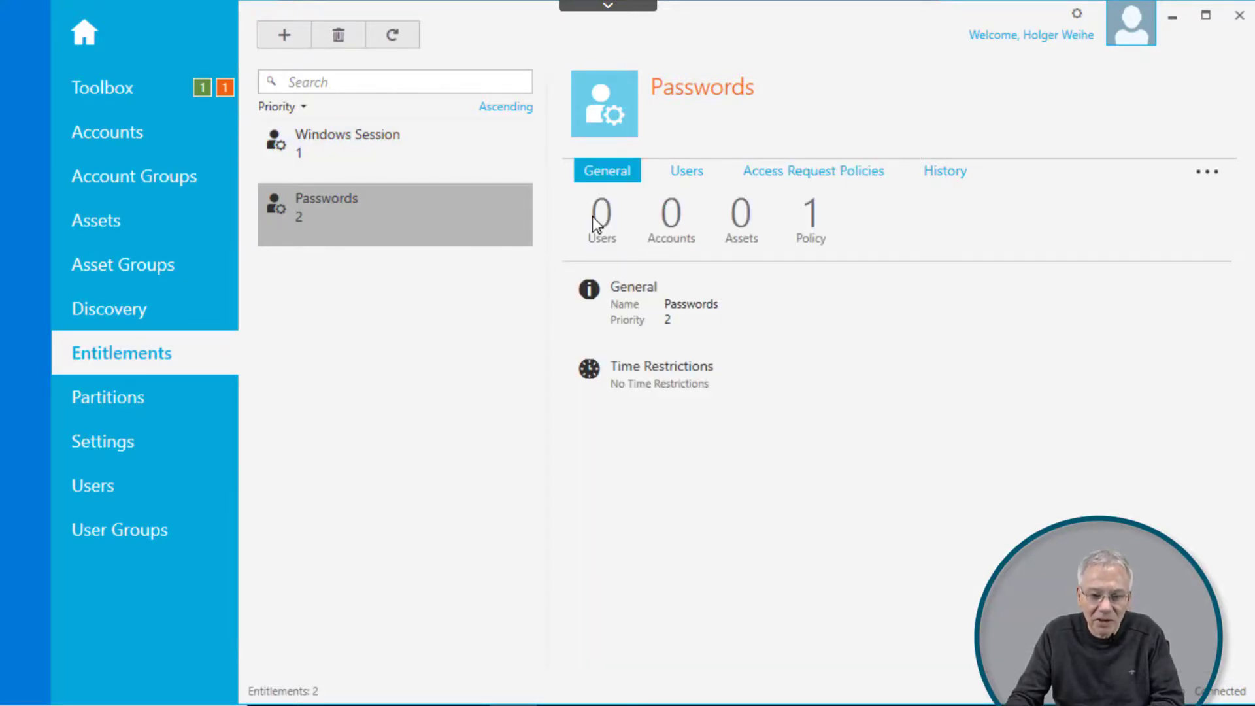
click(392, 34)
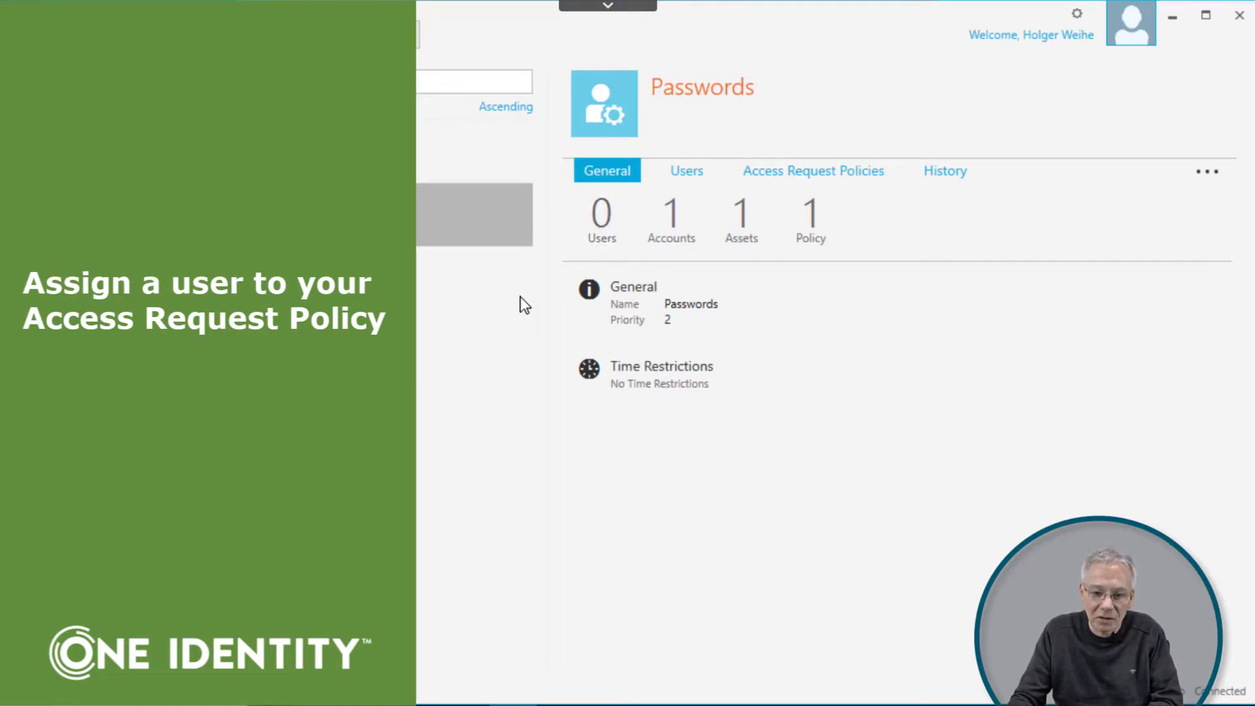
- Add the local user as a member on the Passwords entitlement's Users tab
click(681, 171)
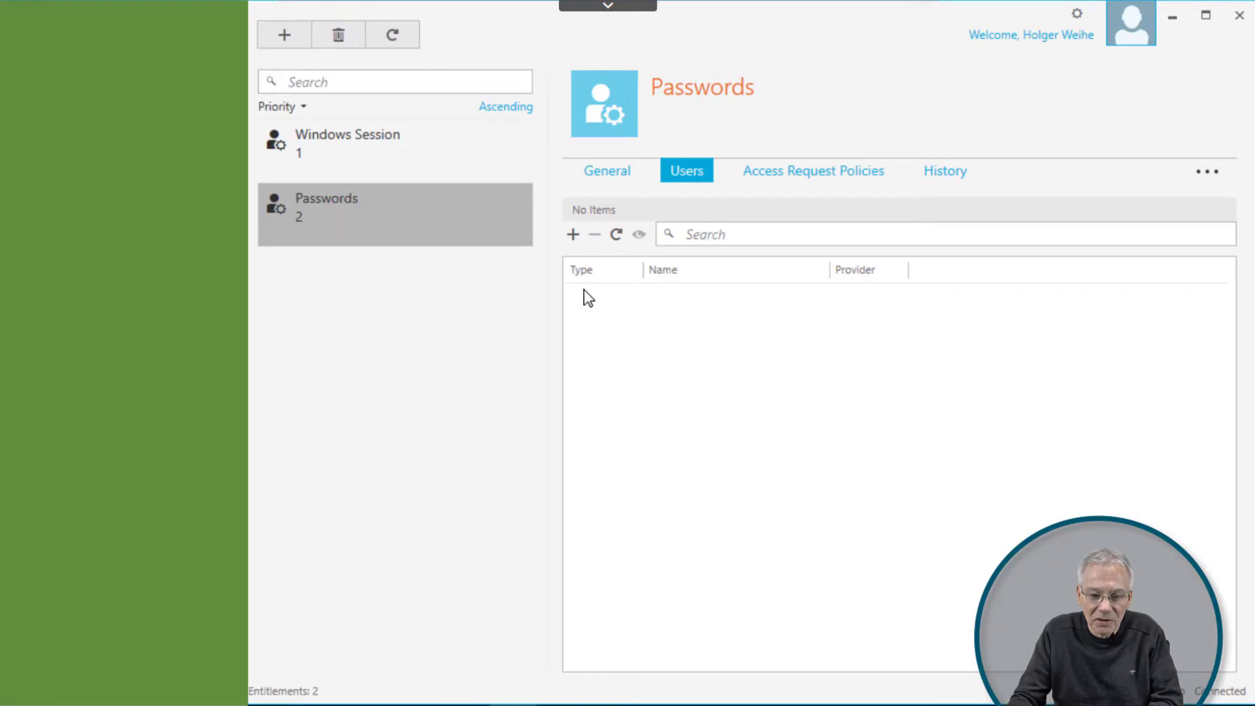
click(573, 234)
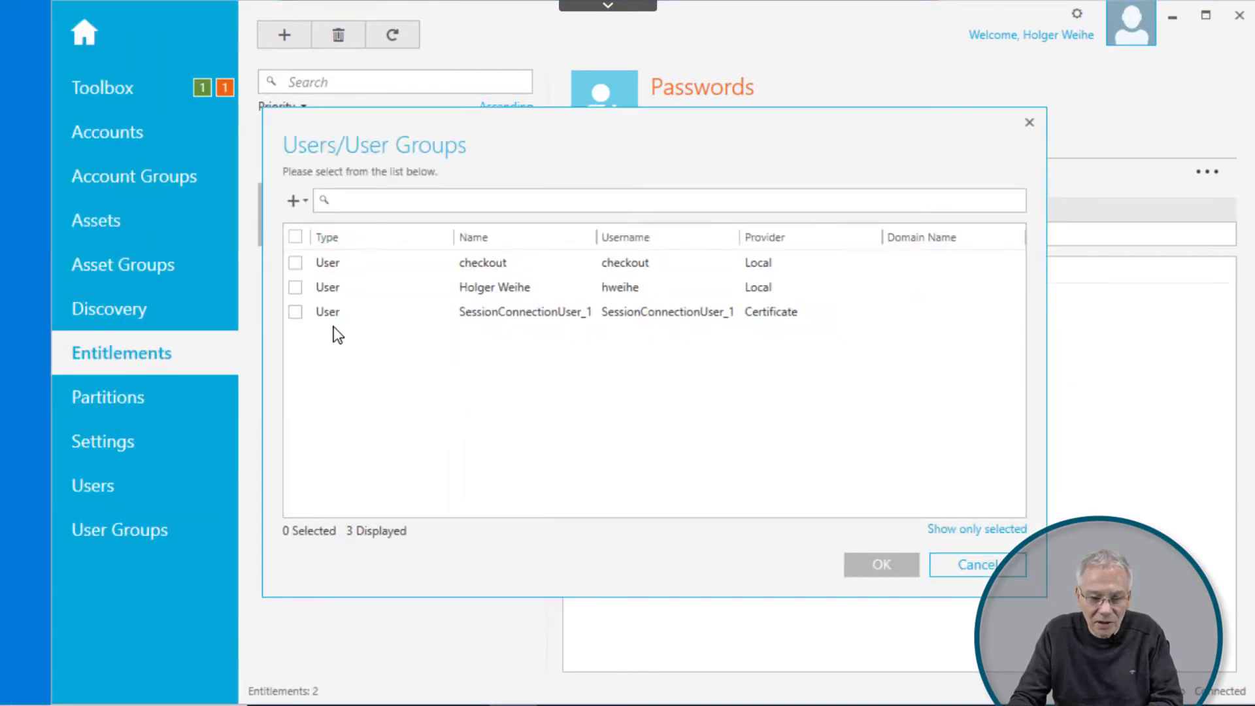
click(303, 289)
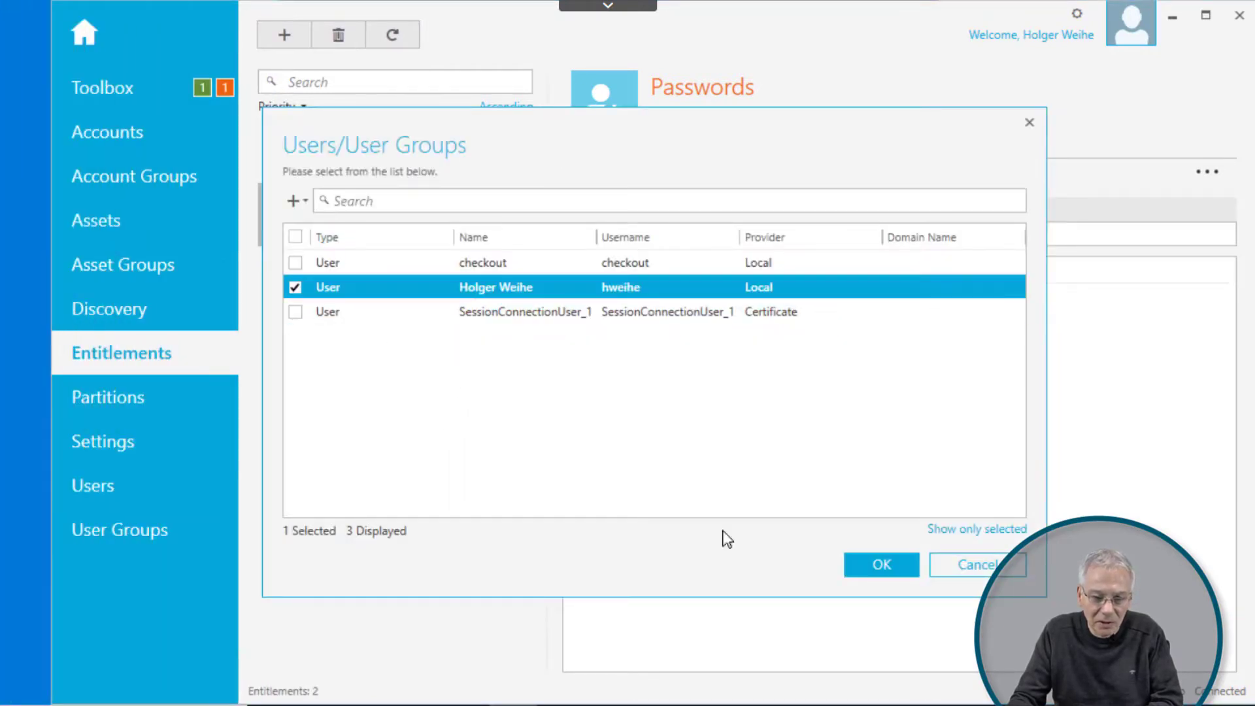
click(883, 566)
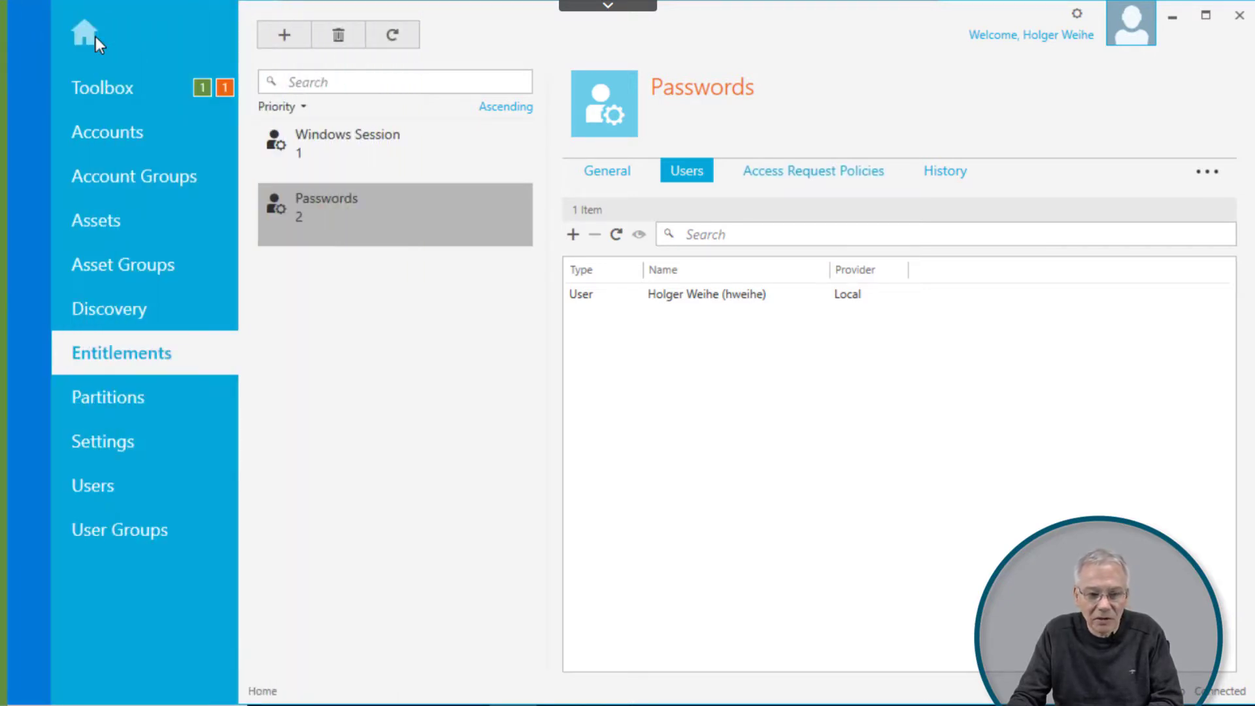
click(95, 36)
- Submit a password request for my asset\my account and reveal the checked-out password
click(202, 187)
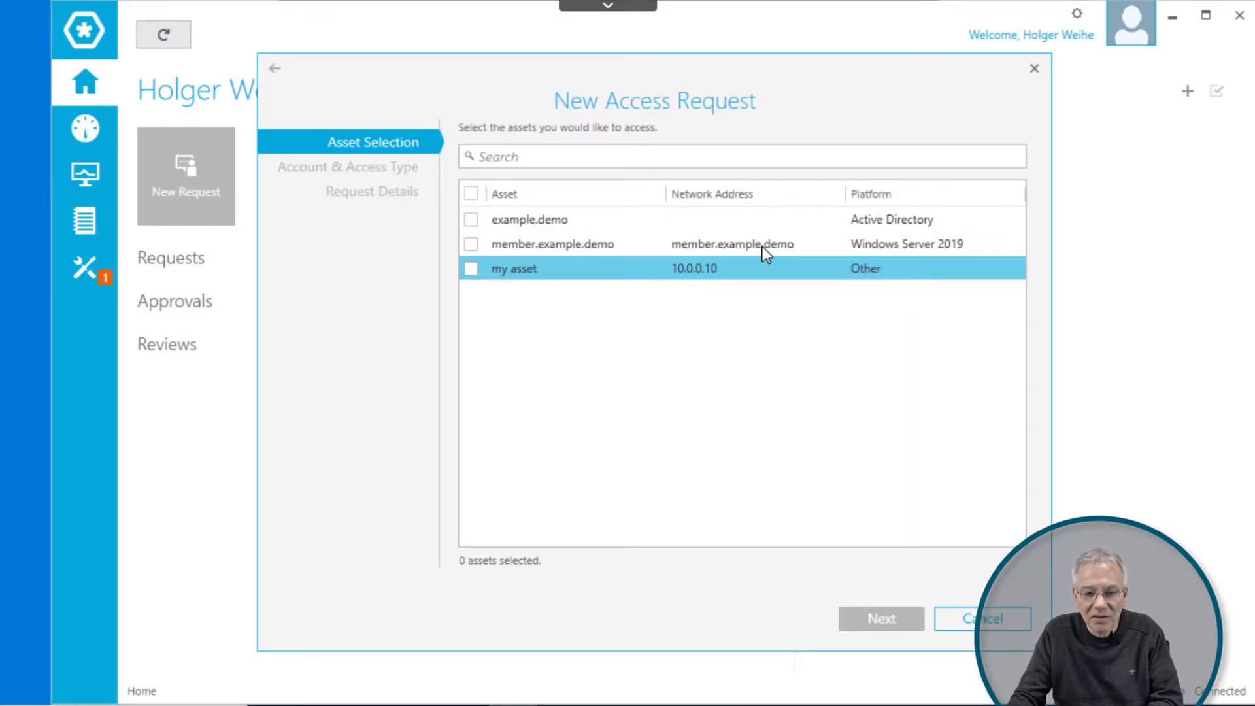
click(490, 272)
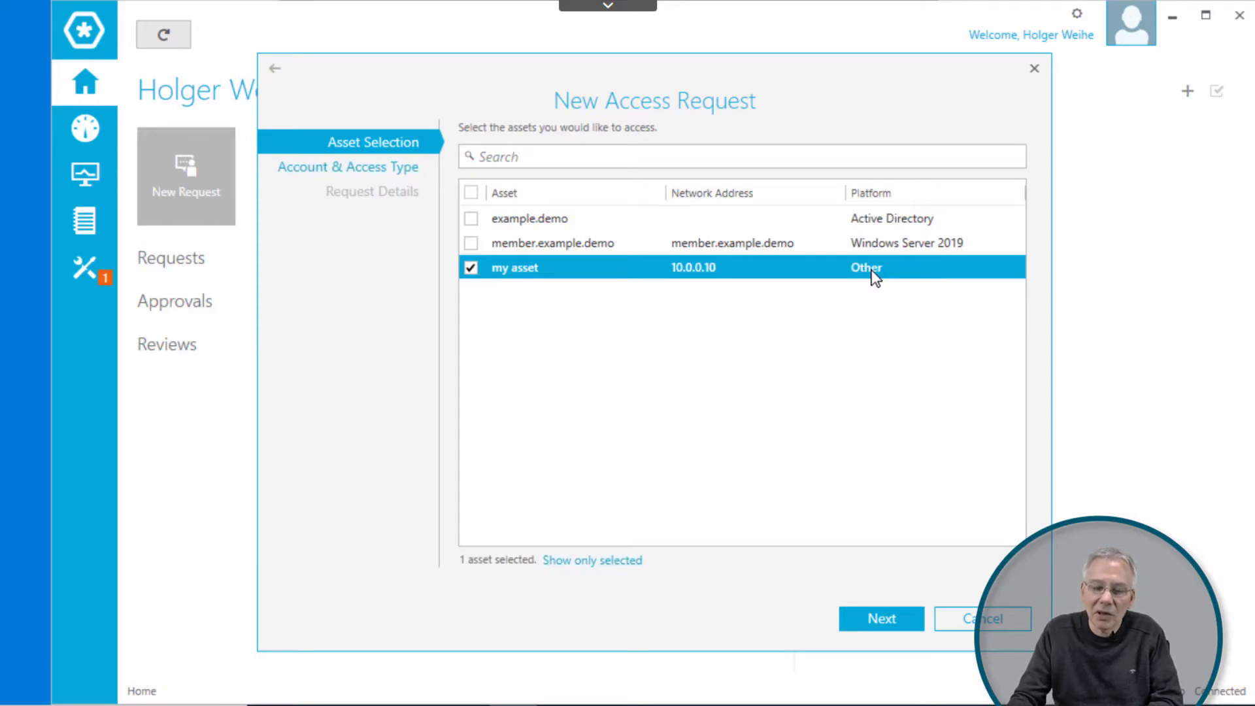
click(885, 615)
click(856, 611)
click(863, 620)
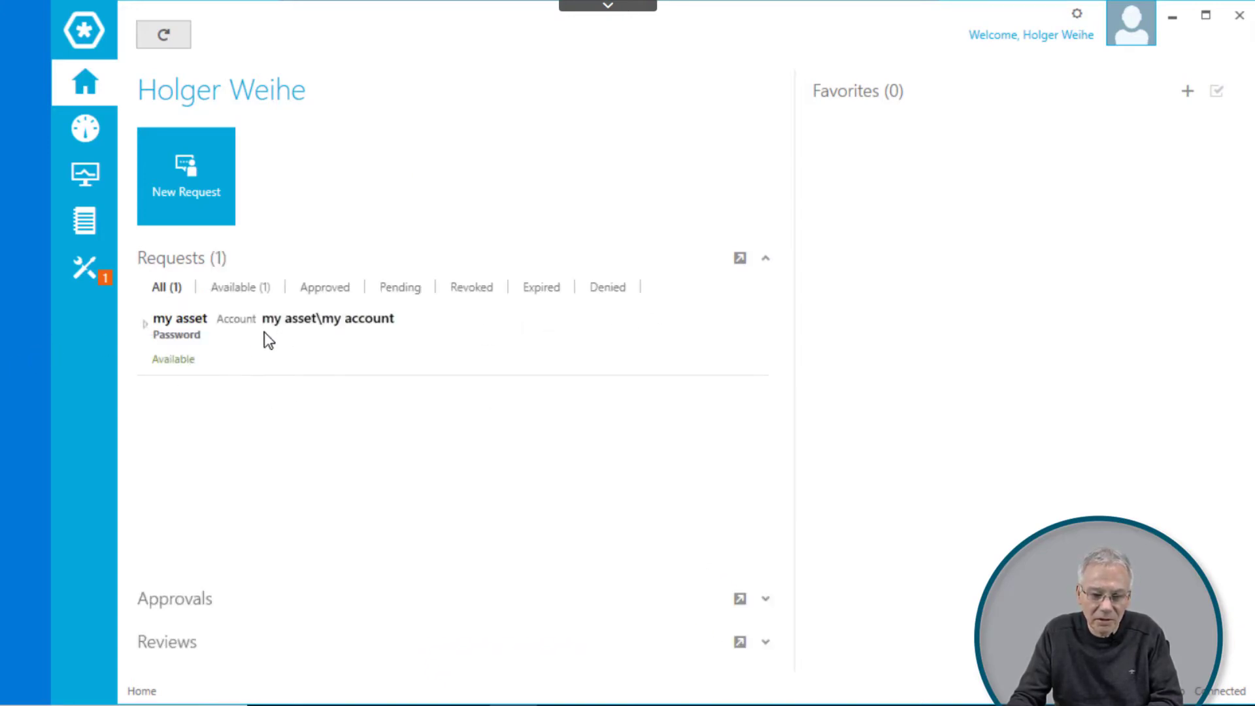
click(172, 323)
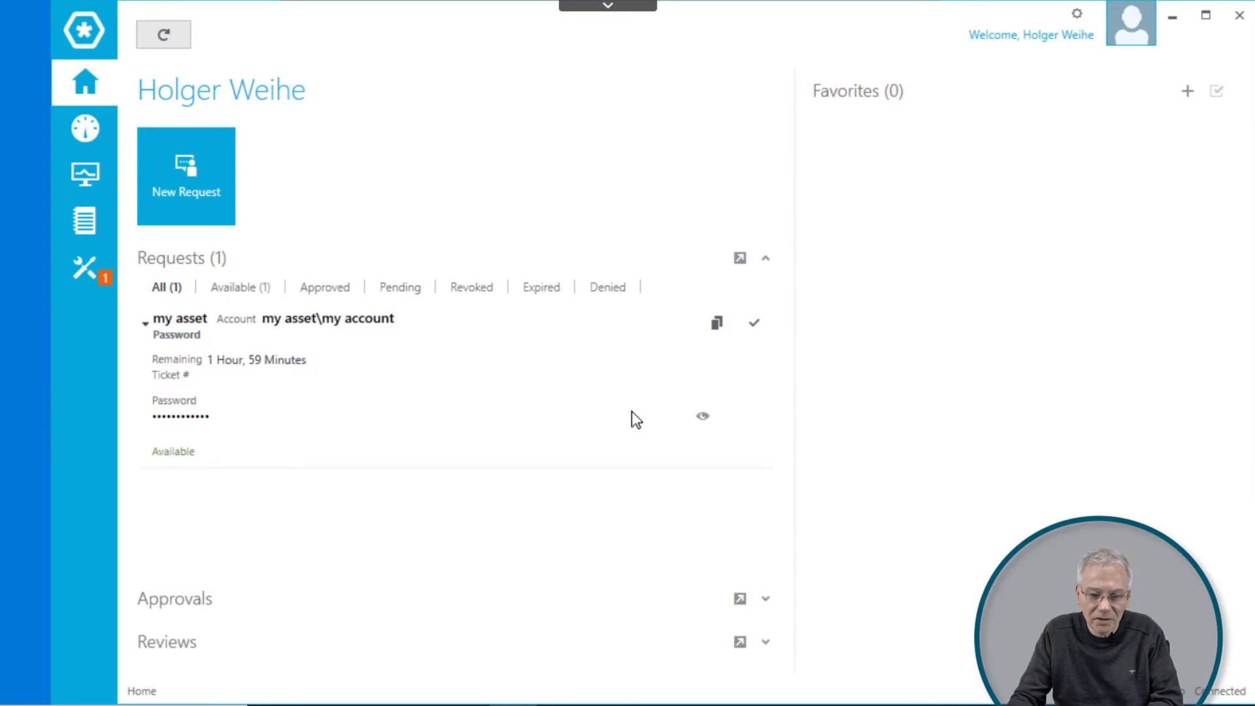
click(702, 415)
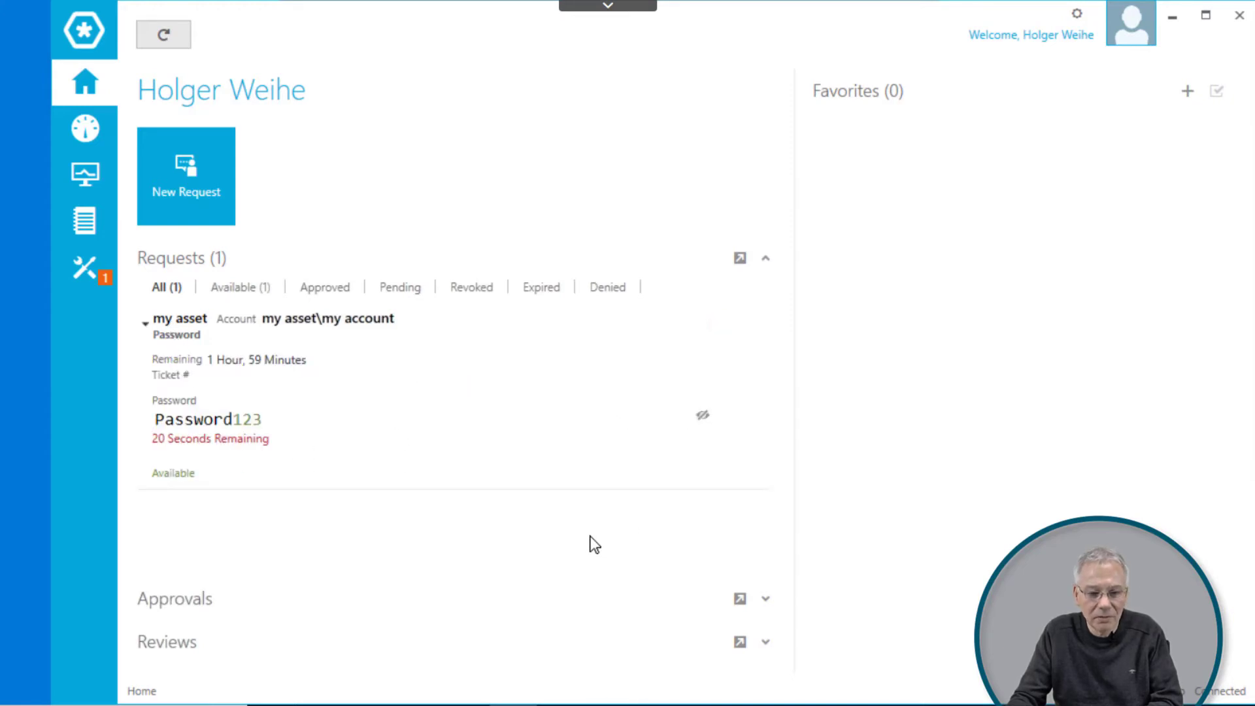